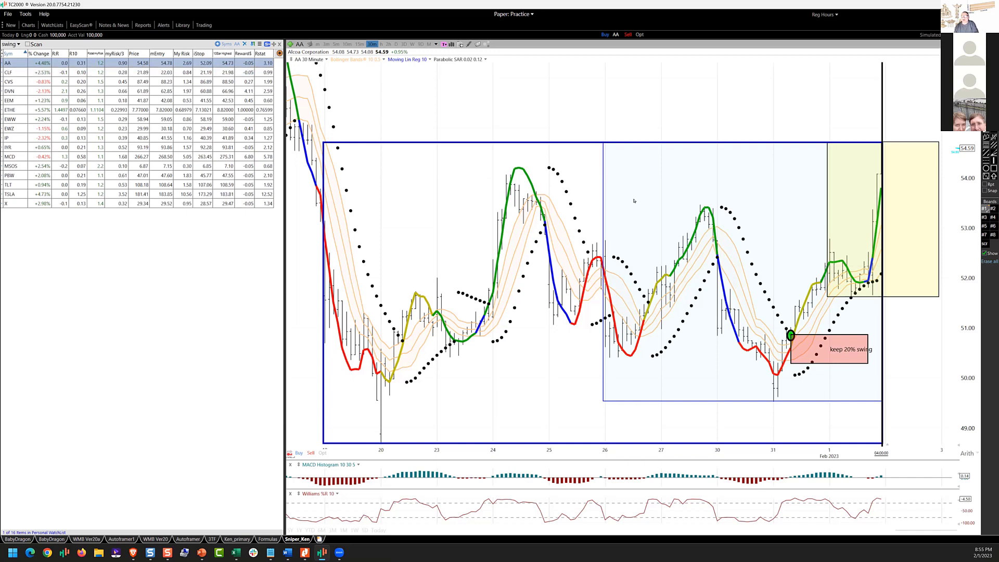
Circle the Jan 31 low in blue and draw the entry arrow, swing-box and stop lines
click(635, 264)
click(608, 115)
mouse_move(769, 364)
mouse_down()
mouse_move(772, 396)
mouse_move(797, 339)
mouse_move(768, 358)
mouse_move(767, 385)
mouse_up()
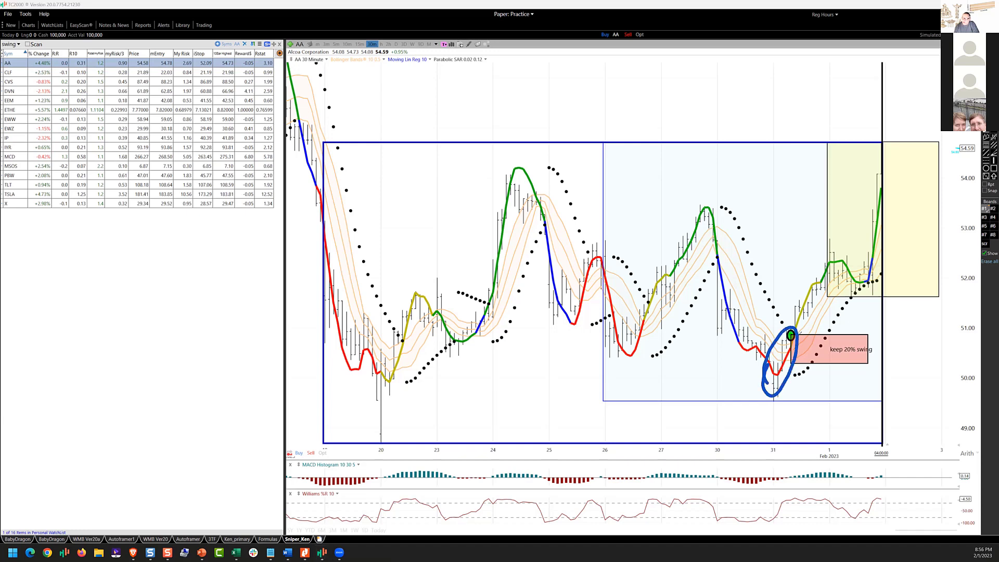
mouse_move(752, 318)
mouse_down()
mouse_move(782, 329)
mouse_move(777, 321)
mouse_up()
drag(835, 356, 882, 355)
drag(796, 336, 828, 337)
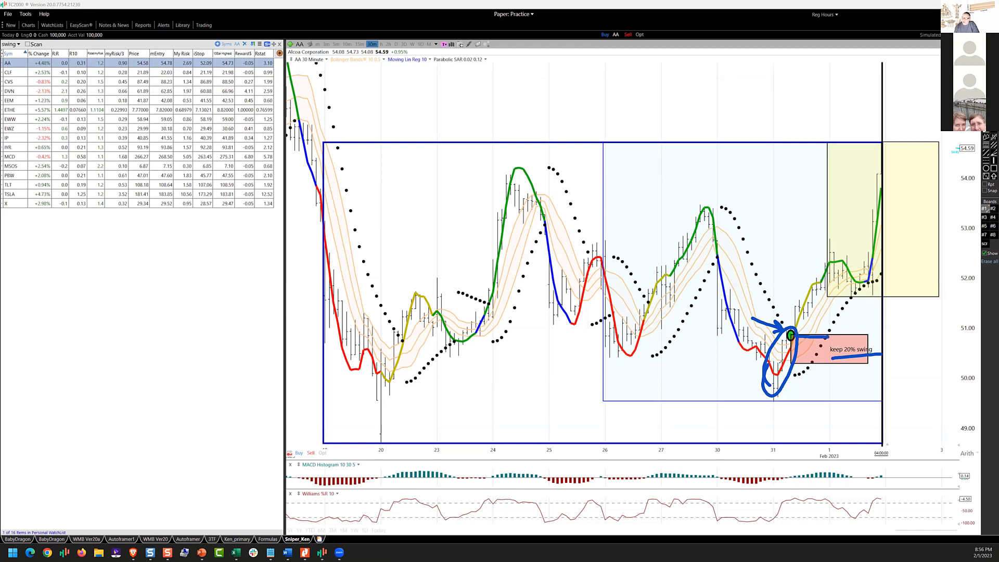
drag(779, 363, 823, 362)
Arrow up the rally with stacked R circles, label them '5R', and outline the keep 20% swing box
mouse_move(792, 327)
mouse_down()
mouse_move(827, 268)
mouse_move(868, 263)
mouse_move(870, 193)
mouse_move(879, 171)
mouse_move(891, 174)
mouse_up()
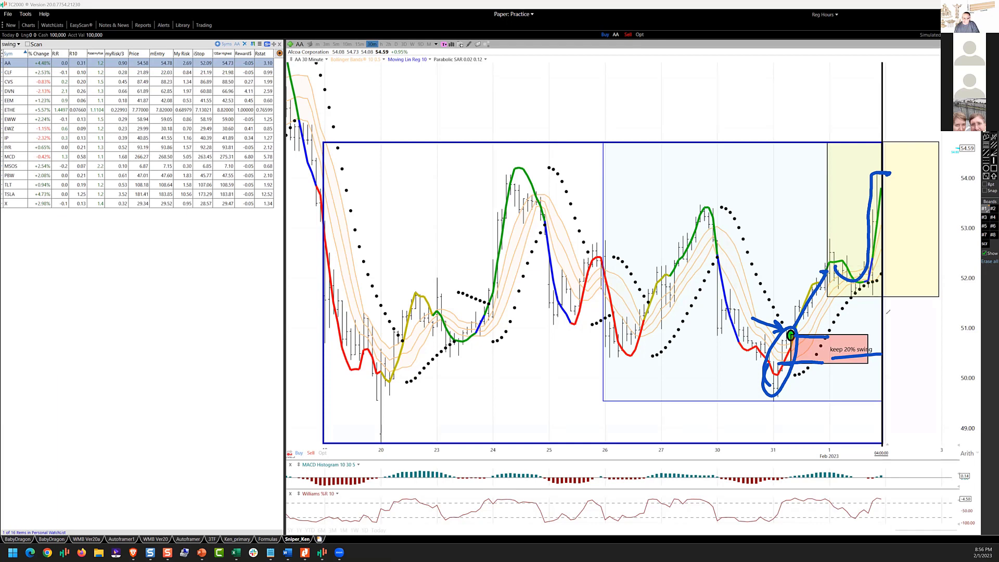
mouse_move(868, 305)
mouse_down()
mouse_move(862, 319)
mouse_move(877, 304)
mouse_up()
mouse_move(880, 268)
mouse_down()
mouse_move(896, 224)
mouse_move(885, 212)
mouse_move(888, 182)
mouse_up()
mouse_move(801, 174)
mouse_down()
mouse_move(804, 196)
mouse_move(817, 171)
mouse_up()
mouse_move(824, 168)
mouse_down()
mouse_move(844, 183)
mouse_move(867, 168)
mouse_up()
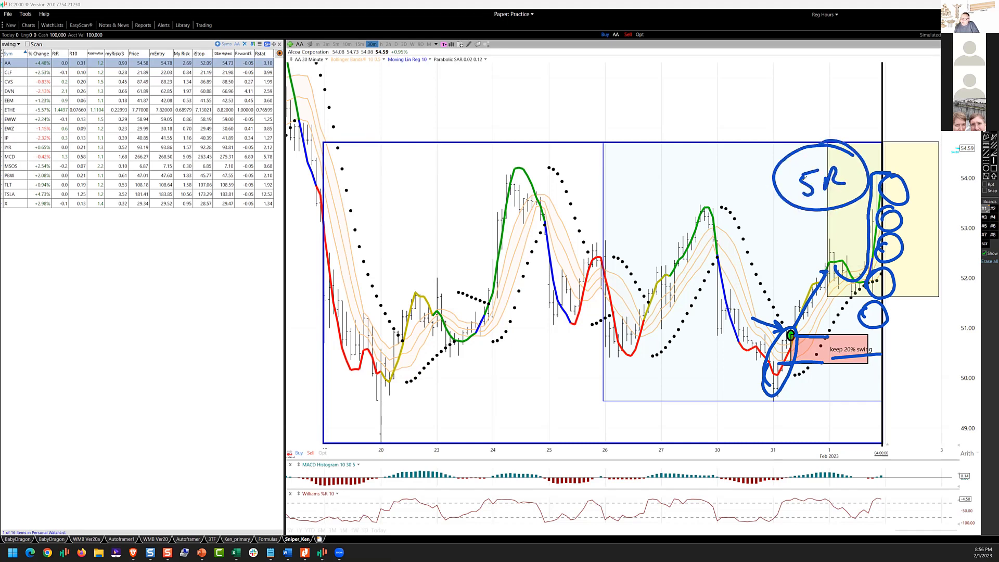
drag(790, 178, 799, 180)
mouse_move(862, 332)
mouse_down()
mouse_move(884, 349)
mouse_move(848, 366)
mouse_move(796, 338)
mouse_move(893, 328)
mouse_up()
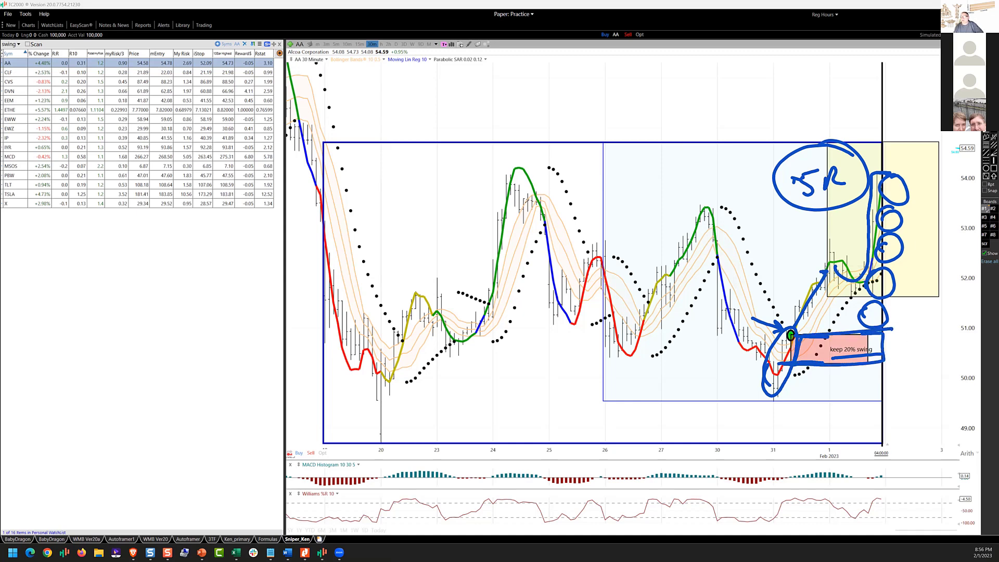
Draw a blue resistance line from the 24th peak with arrows to the pullback and top right
drag(510, 190, 966, 173)
mouse_move(538, 170)
mouse_down()
mouse_move(518, 173)
mouse_move(519, 204)
mouse_move(648, 346)
mouse_up()
drag(655, 330, 657, 350)
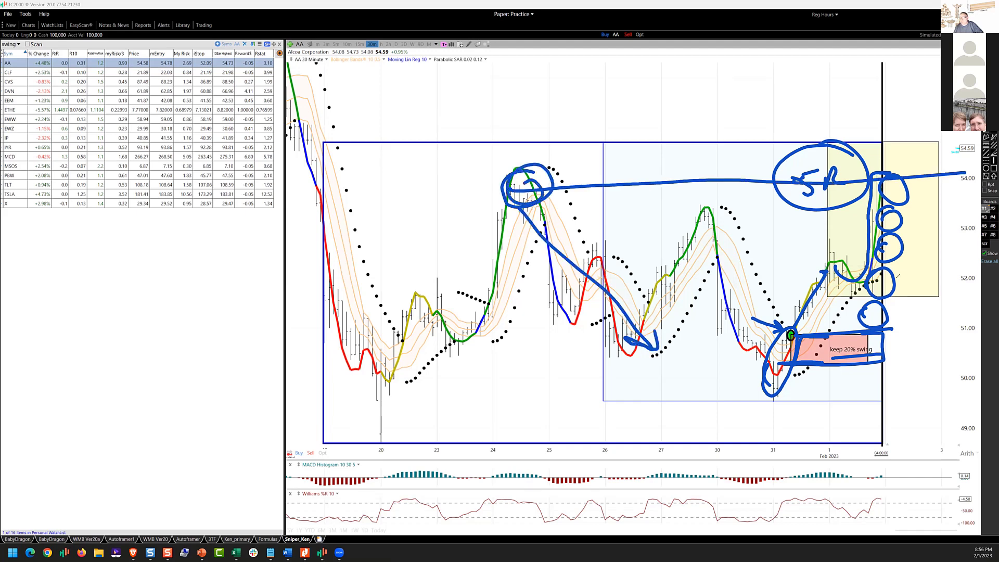
mouse_move(896, 174)
mouse_down()
mouse_move(938, 74)
mouse_move(439, 83)
mouse_move(289, 78)
mouse_move(292, 65)
mouse_move(327, 89)
mouse_move(281, 83)
mouse_up()
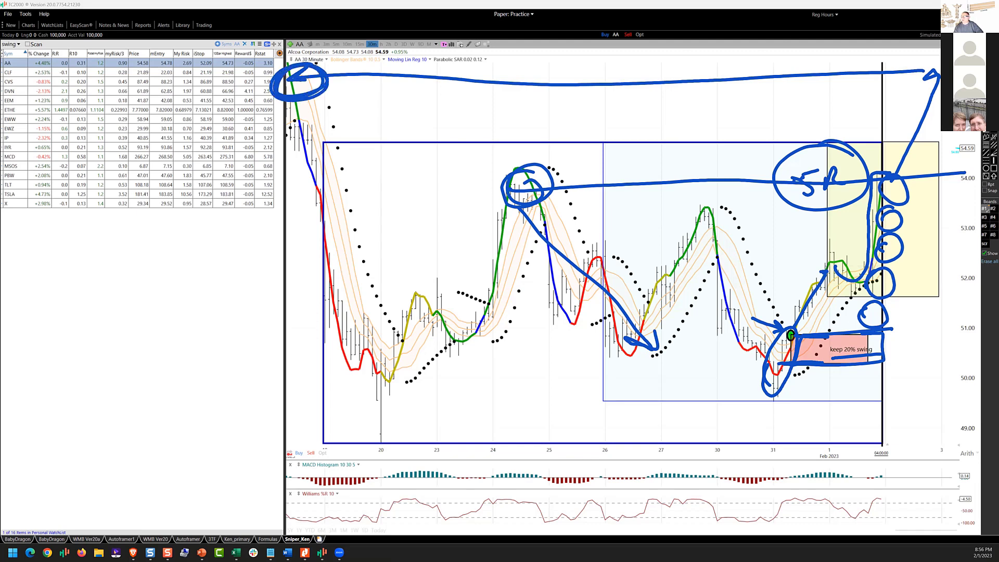
mouse_move(936, 64)
mouse_down()
mouse_move(928, 97)
mouse_move(931, 61)
mouse_up()
Add red marks along the stop box bottom, over the stacked circles and up the rise
mouse_move(798, 364)
mouse_down()
mouse_move(901, 365)
mouse_move(879, 316)
mouse_move(883, 223)
mouse_move(937, 223)
mouse_up()
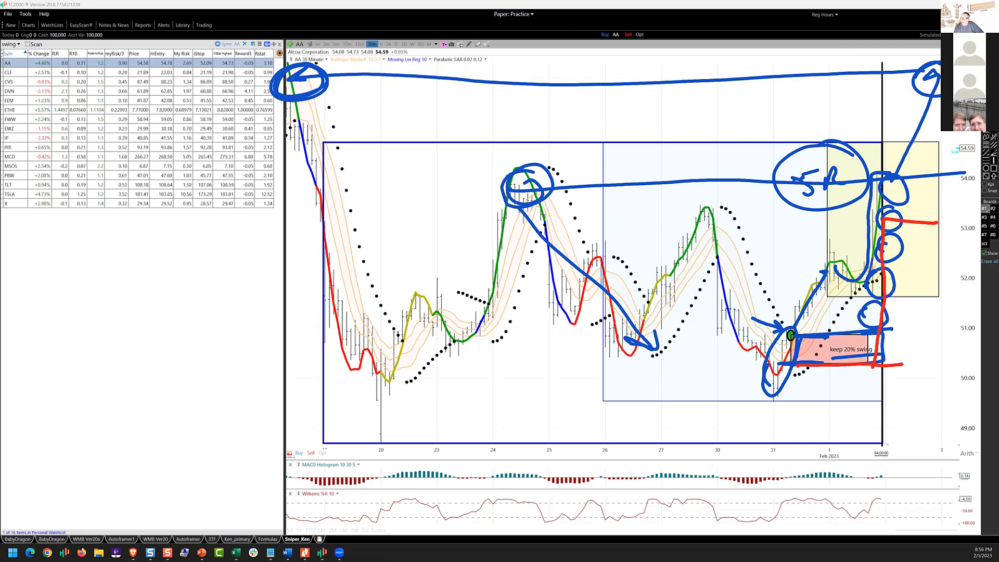
drag(866, 203, 859, 281)
drag(865, 223, 936, 219)
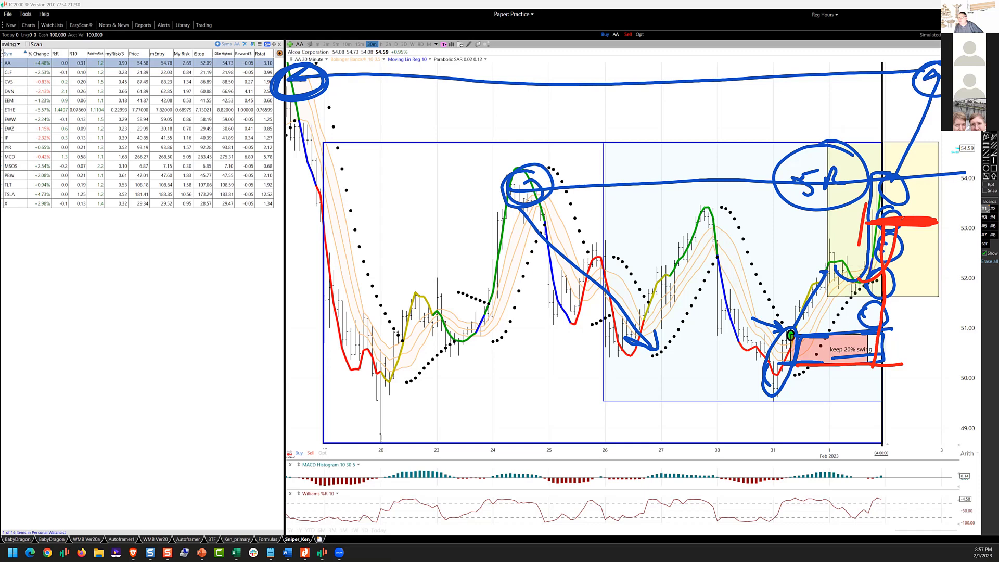
mouse_move(898, 217)
mouse_down()
mouse_move(896, 135)
mouse_move(939, 138)
mouse_move(867, 145)
mouse_move(908, 89)
mouse_up()
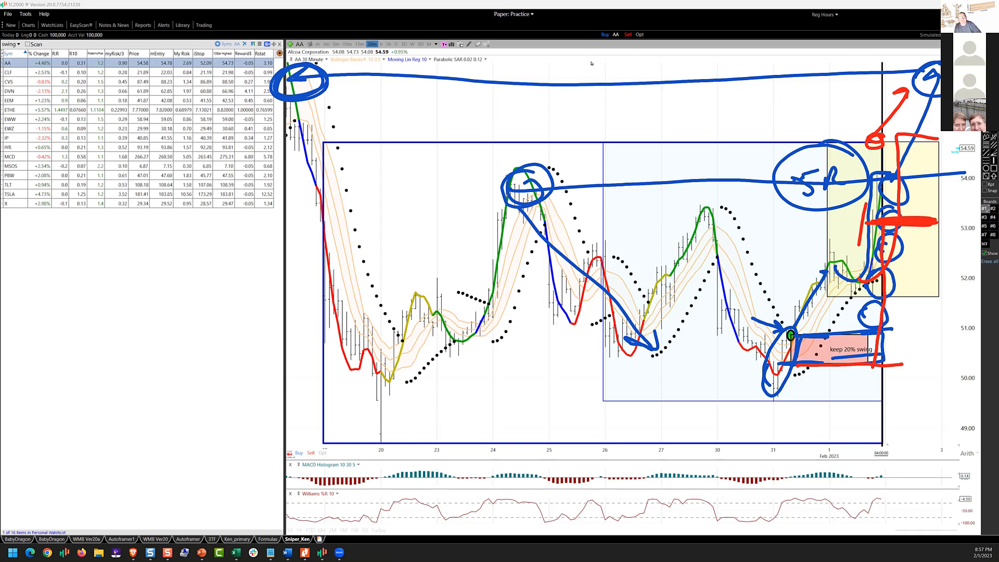
Erase the old annotations, then circle the Jan 31 low in black and sketch DT → ST
key(e)
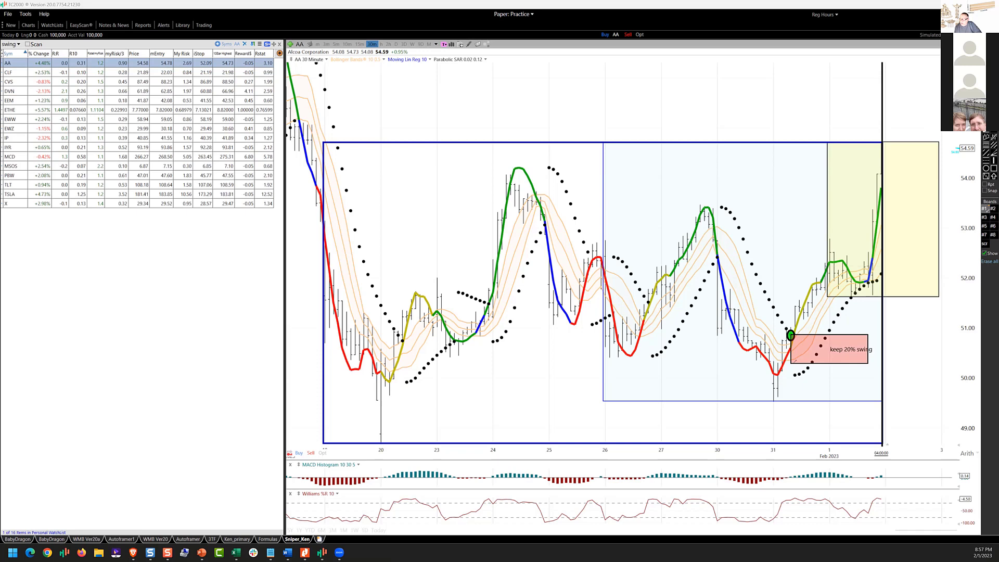
mouse_move(793, 361)
mouse_down()
mouse_move(780, 405)
mouse_move(792, 364)
mouse_up()
drag(762, 393, 791, 339)
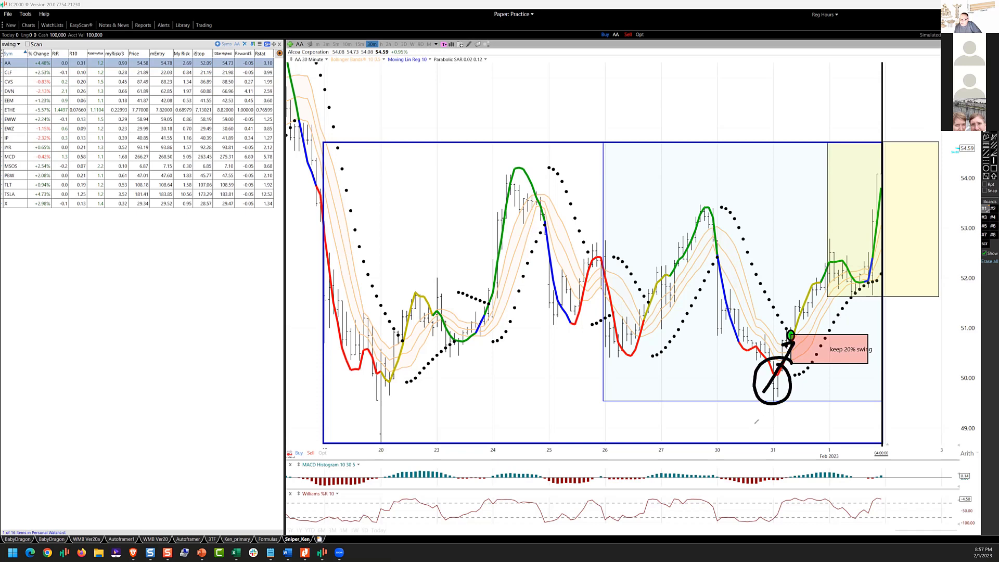
mouse_move(754, 423)
mouse_down()
mouse_move(749, 433)
mouse_move(764, 432)
mouse_up()
drag(758, 418, 825, 412)
mouse_move(835, 398)
mouse_down()
mouse_move(835, 410)
mouse_move(842, 394)
mouse_up()
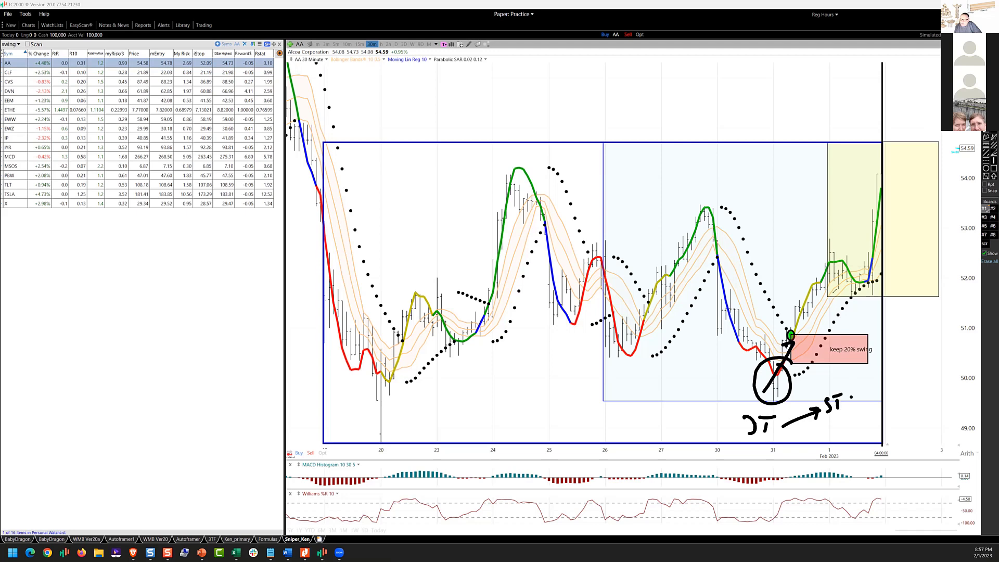
Add upward arrows with '+D', '++' and 'D+' notes toward the top right
mouse_move(863, 254)
mouse_down()
mouse_move(853, 252)
mouse_move(898, 169)
mouse_move(884, 173)
mouse_up()
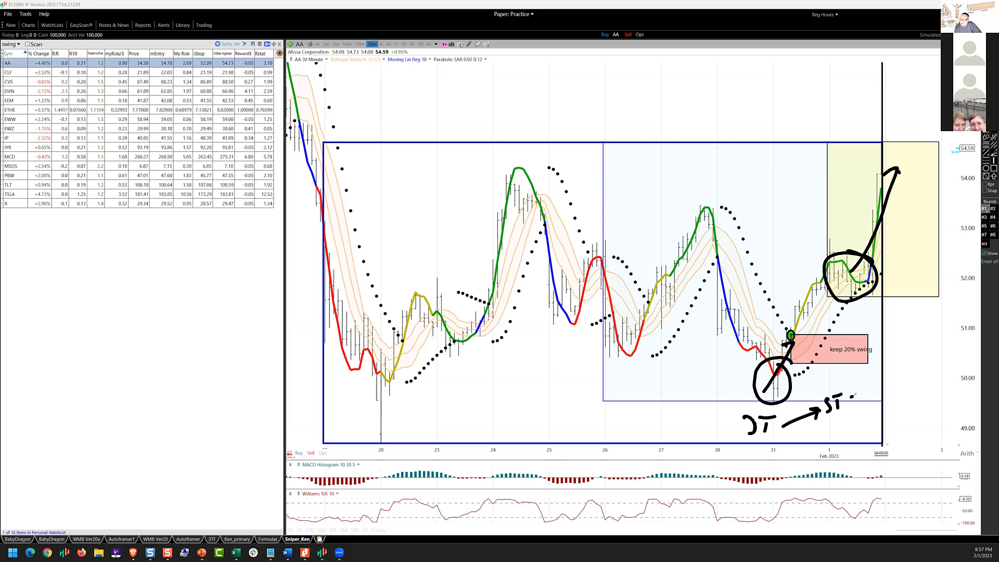
drag(852, 398, 887, 377)
mouse_move(902, 355)
mouse_down()
mouse_move(901, 367)
mouse_move(917, 370)
mouse_up()
mouse_move(916, 357)
mouse_down()
mouse_move(919, 369)
mouse_move(931, 363)
mouse_up()
drag(901, 97, 901, 119)
mouse_move(894, 110)
mouse_down()
mouse_move(916, 109)
mouse_move(924, 97)
mouse_up()
drag(915, 62, 917, 83)
mouse_move(916, 64)
mouse_down()
mouse_move(920, 85)
mouse_move(935, 87)
mouse_up()
drag(931, 78, 939, 76)
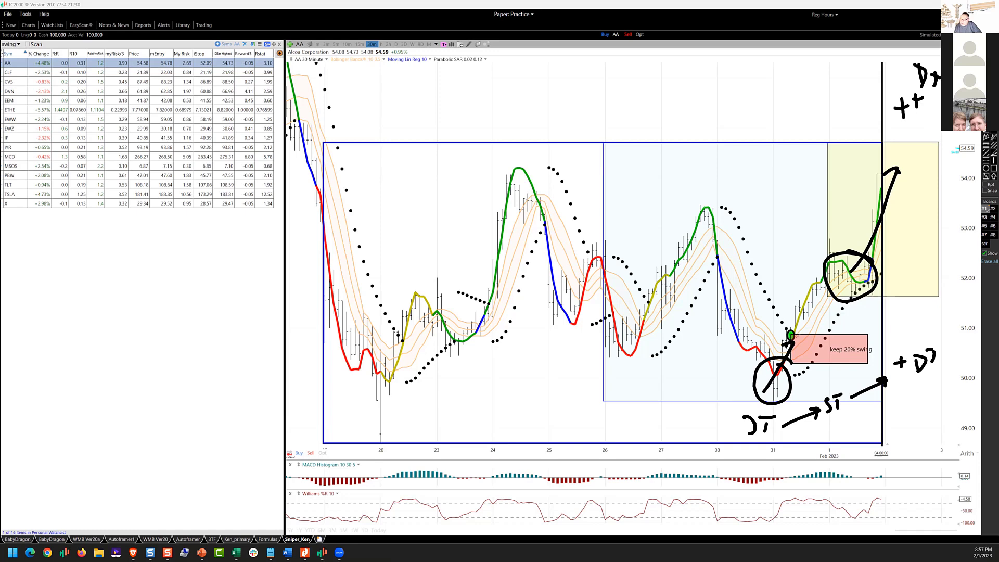
Ring the entry and consolidation area, arrow to the green dot, then clear all annotations
mouse_move(792, 359)
mouse_down()
mouse_move(913, 316)
mouse_move(790, 269)
mouse_move(861, 359)
mouse_up()
drag(745, 272, 780, 323)
drag(779, 297, 781, 322)
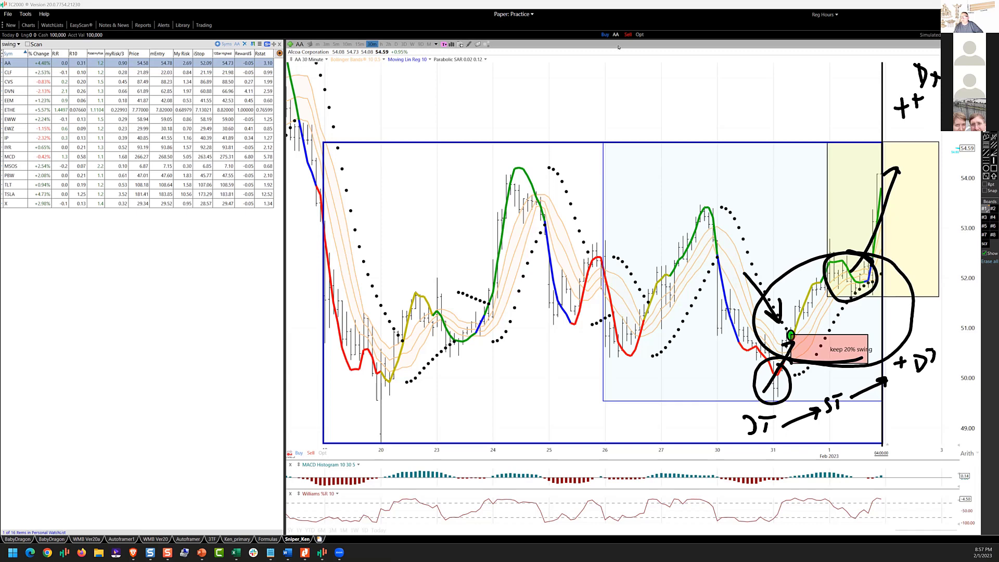
key(Escape)
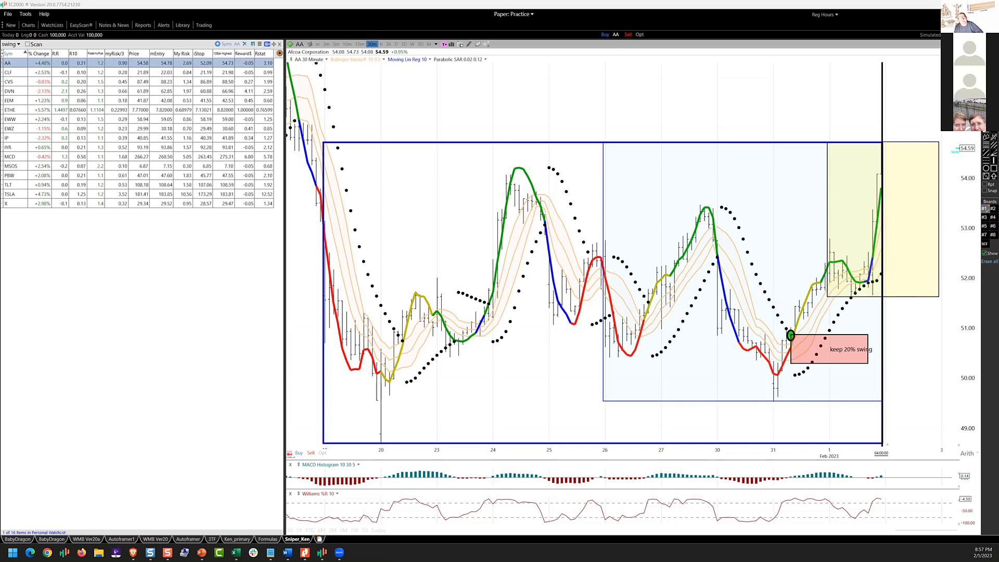
Load the CLF chart, circle its uptrend and trace the dip and bounce through the entry
click(7, 75)
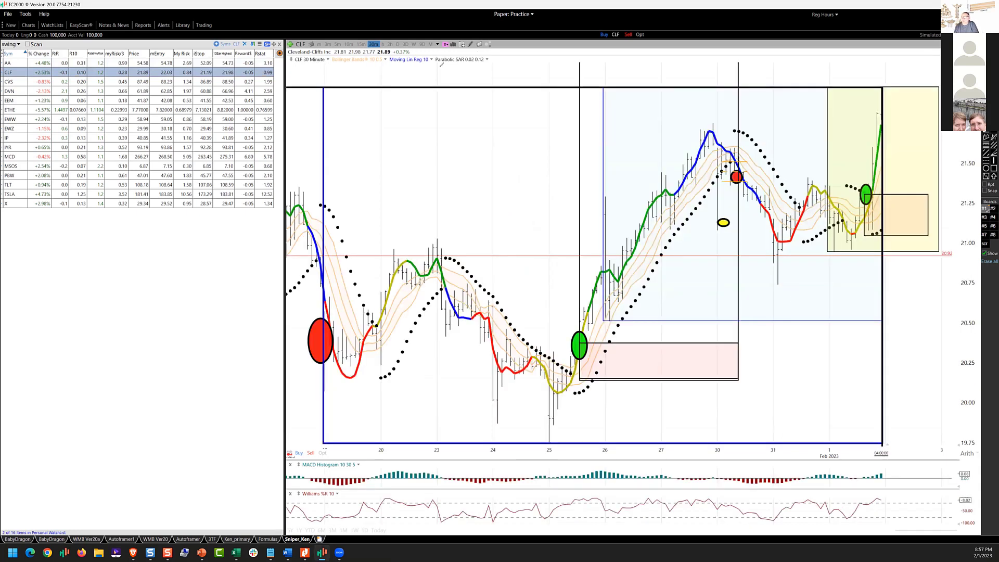
mouse_move(571, 371)
mouse_down()
mouse_move(775, 177)
mouse_move(570, 367)
mouse_move(594, 379)
mouse_up()
mouse_move(825, 213)
mouse_down()
mouse_move(831, 220)
mouse_move(869, 206)
mouse_move(866, 235)
mouse_move(924, 224)
mouse_move(856, 197)
mouse_move(875, 182)
mouse_move(861, 205)
mouse_move(869, 223)
mouse_move(918, 201)
mouse_move(923, 223)
mouse_up()
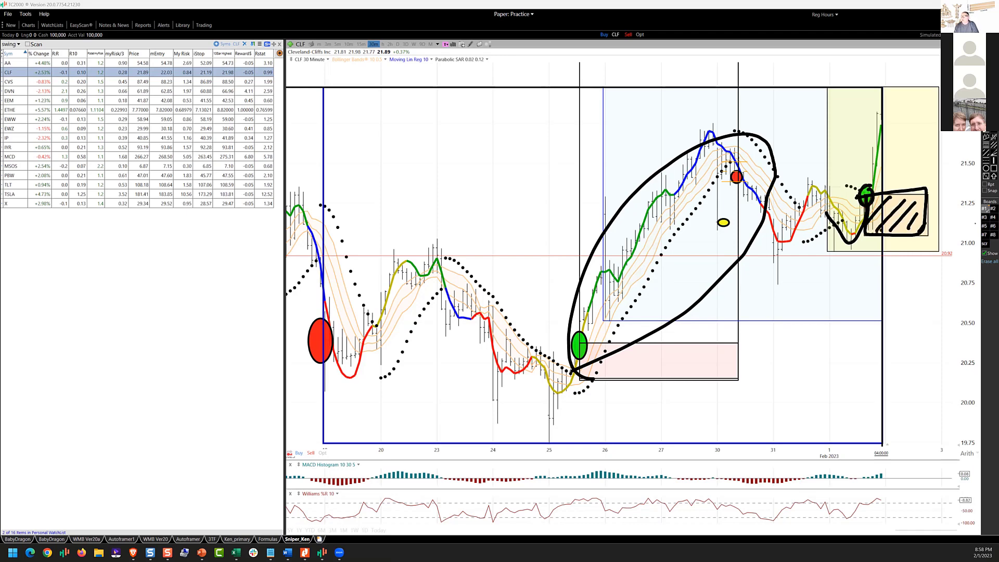
Draw target lines around the hatched box and three upward arrows above it
drag(853, 235, 943, 238)
drag(868, 196, 964, 190)
drag(862, 153, 928, 150)
drag(855, 113, 941, 113)
drag(866, 108, 903, 61)
drag(883, 71, 938, 65)
drag(918, 72, 938, 66)
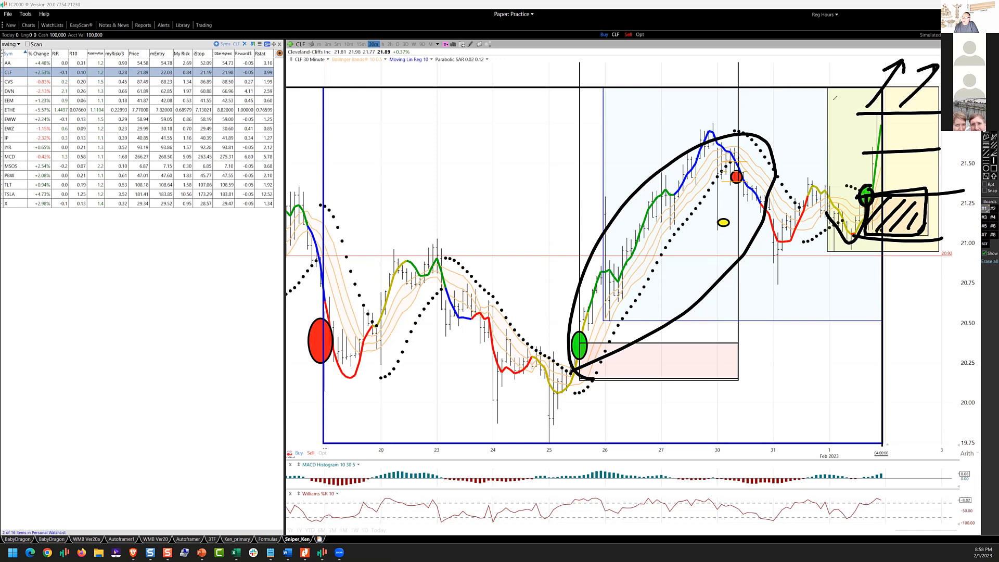
mouse_move(831, 100)
mouse_down()
mouse_move(872, 51)
mouse_move(879, 67)
mouse_up()
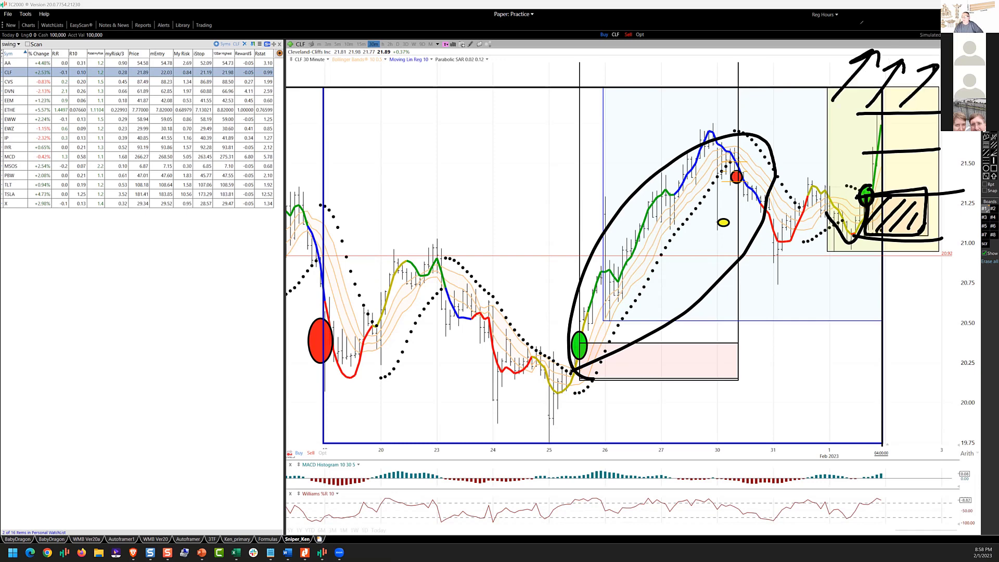
Circle the price peak and draw resistance and higher target lines across it
mouse_move(726, 126)
mouse_down()
mouse_move(691, 127)
mouse_move(712, 145)
mouse_move(986, 133)
mouse_up()
drag(668, 131, 790, 138)
drag(655, 85, 940, 85)
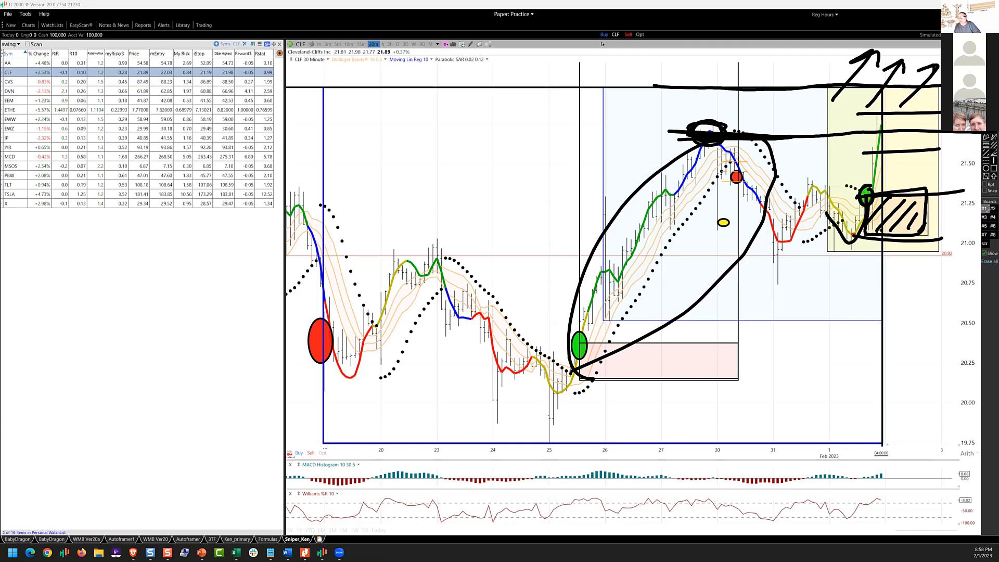
Load the CVS chart, erase old marks, and draw level lines from the 31st entry and near 86.50
click(20, 82)
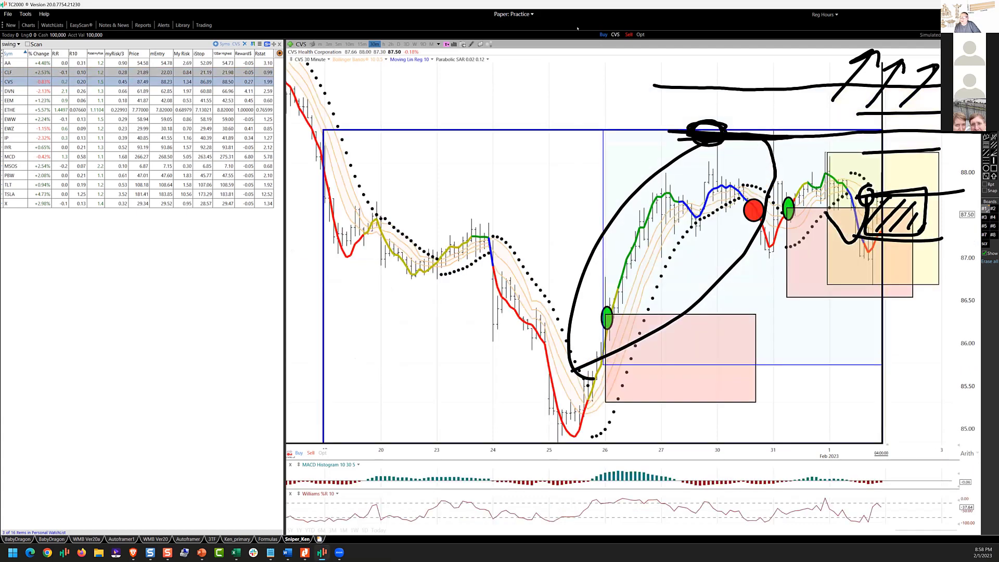
key(e)
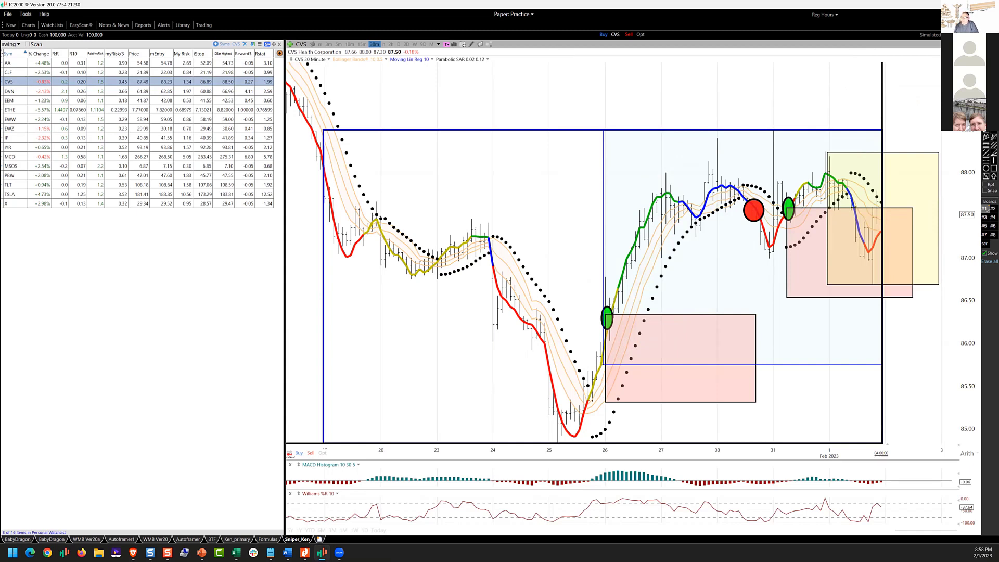
mouse_move(791, 198)
mouse_down()
mouse_move(776, 218)
mouse_move(816, 186)
mouse_move(842, 193)
mouse_move(861, 243)
mouse_move(879, 196)
mouse_up()
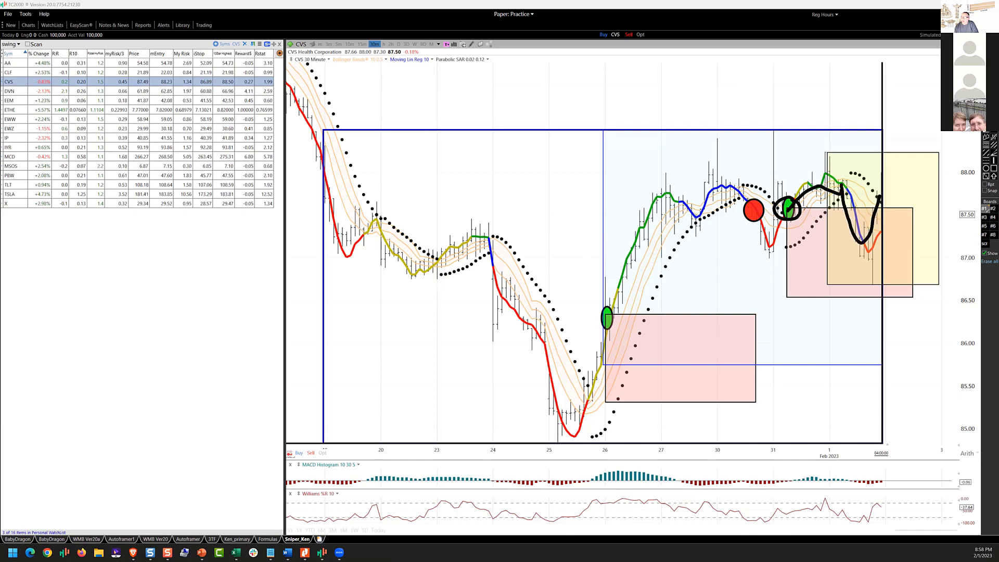
drag(791, 209, 949, 207)
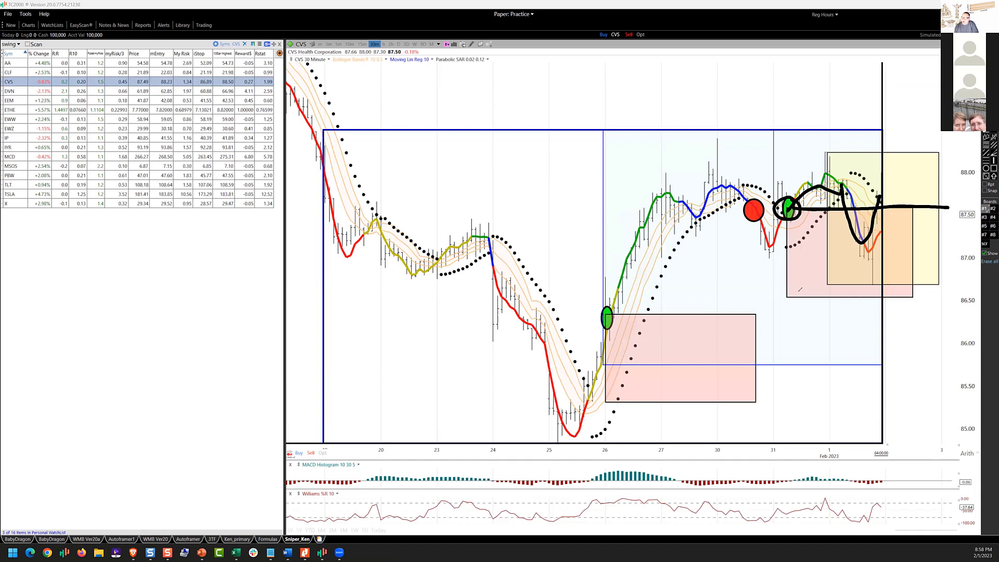
drag(789, 295, 964, 294)
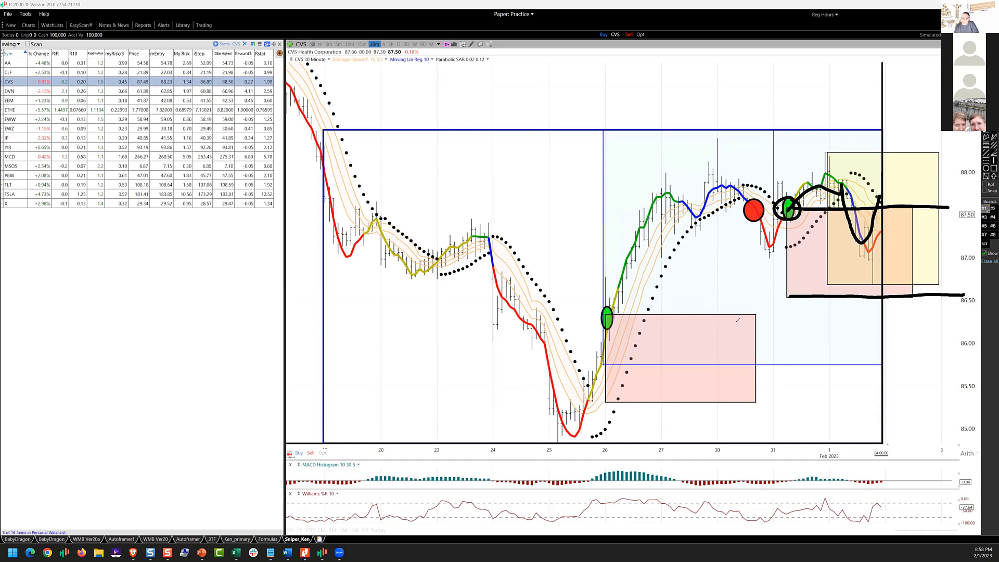
Circle the earlier pink box and recent dip, trace the uptrend, add a level near 87.50, then erase
mouse_move(737, 319)
mouse_down()
mouse_move(728, 393)
mouse_move(662, 316)
mouse_up()
drag(712, 350, 812, 283)
mouse_move(640, 223)
mouse_down()
mouse_move(704, 193)
mouse_move(757, 208)
mouse_move(736, 187)
mouse_up()
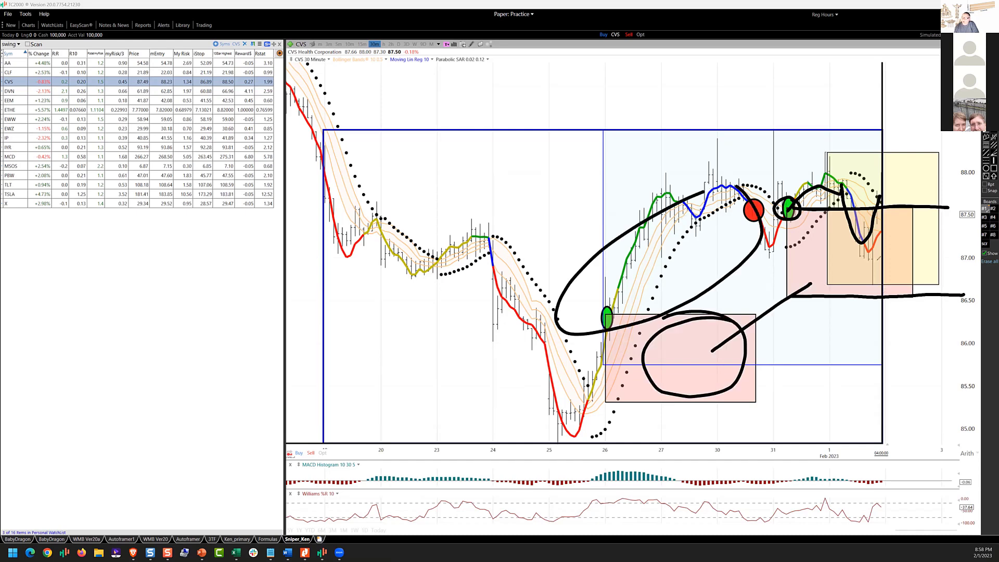
drag(875, 256, 876, 258)
drag(955, 214, 809, 206)
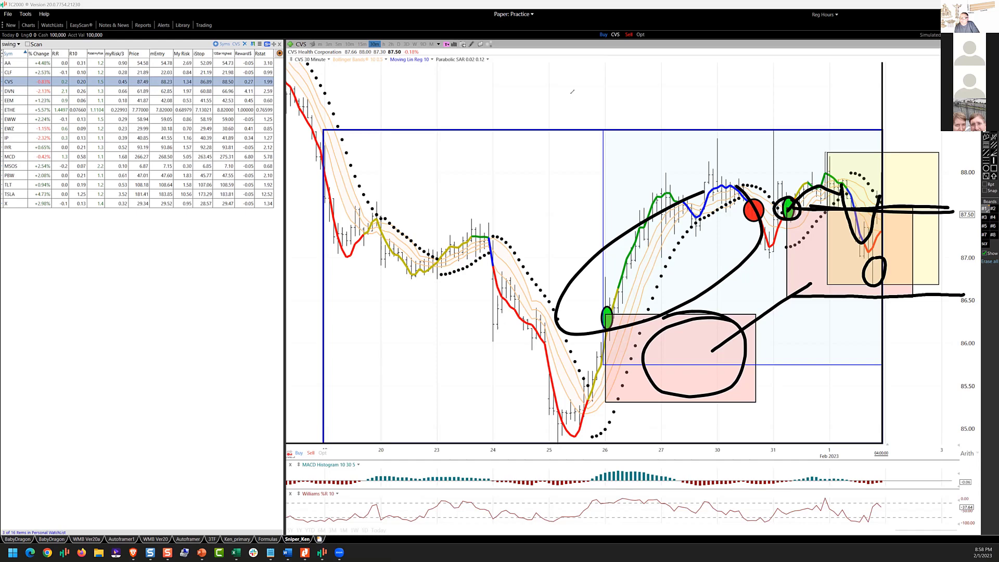
key(Escape)
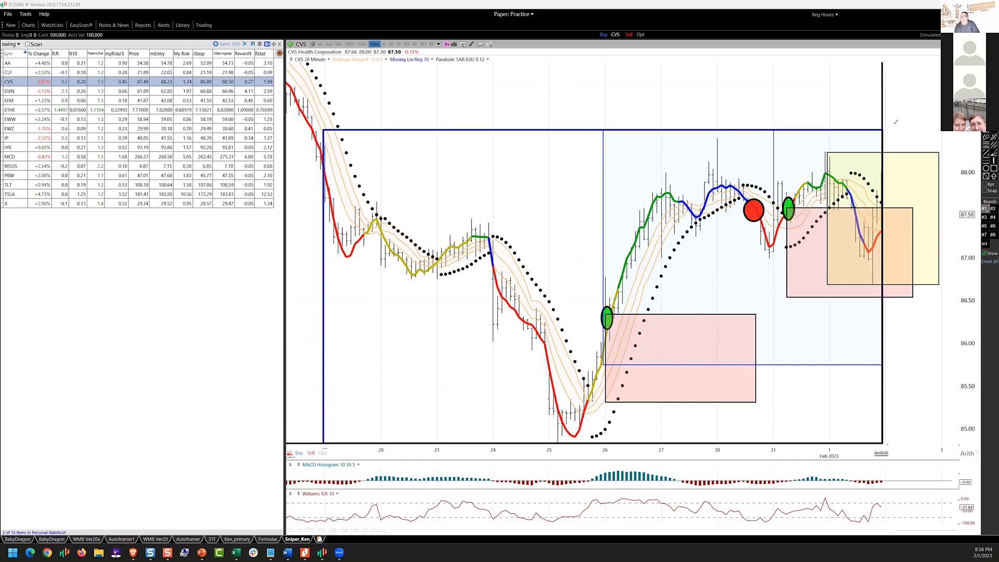
Circle the trade box corners, draw a stop line under the right boxes, then Clear the drawings
drag(895, 122, 854, 122)
mouse_move(335, 116)
mouse_down()
mouse_move(357, 139)
mouse_move(315, 124)
mouse_up()
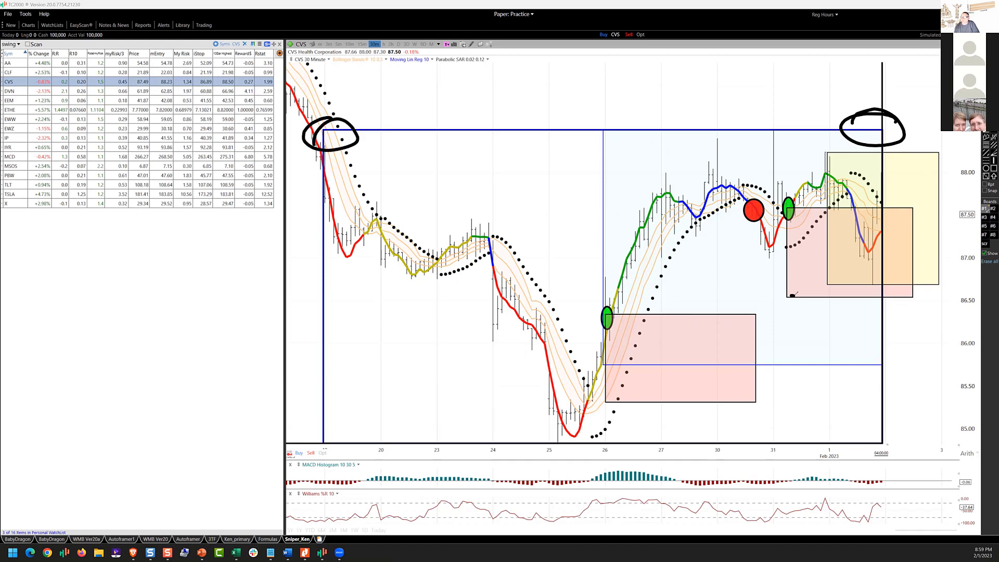
mouse_move(791, 294)
mouse_down()
mouse_move(928, 302)
mouse_move(896, 198)
mouse_move(981, 138)
mouse_up()
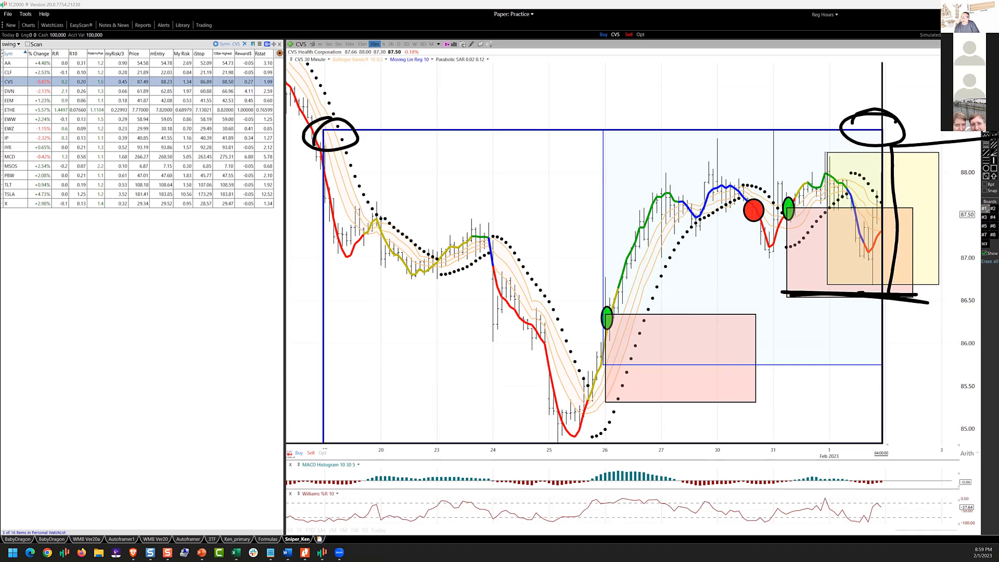
right_click(587, 60)
click(608, 60)
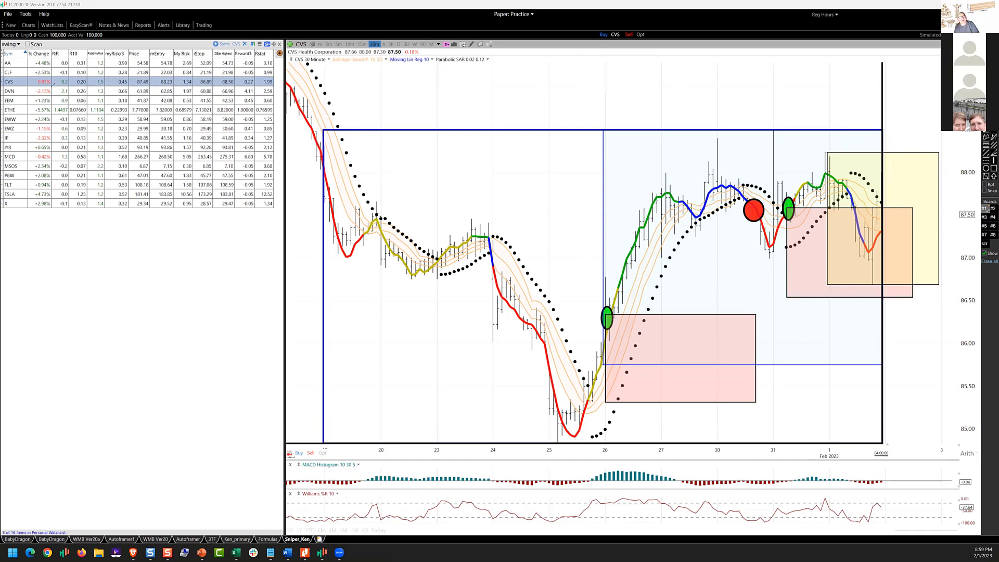
Load DVN, loop the drop from the red dot, and draw level lines around a hatched box
click(21, 92)
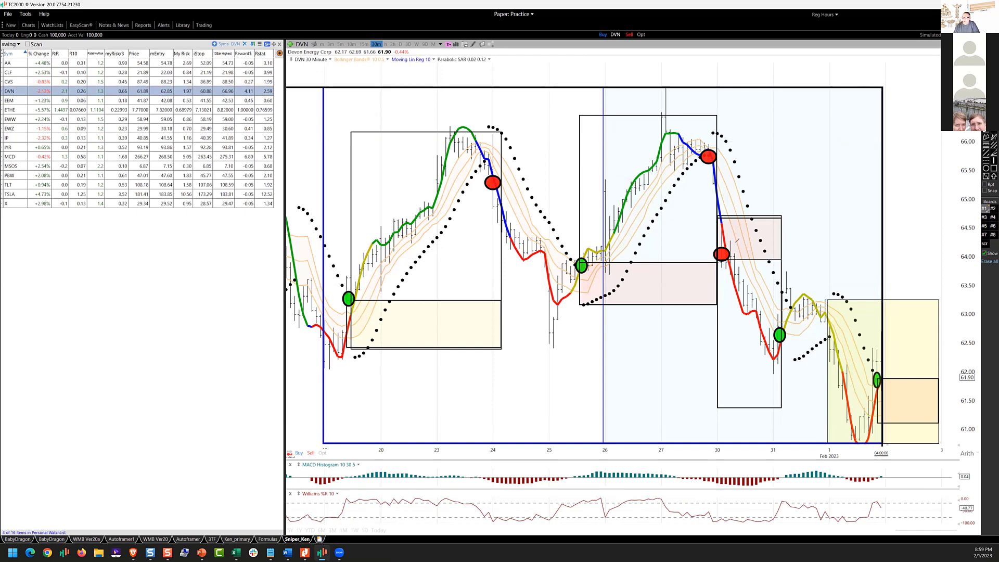
mouse_move(735, 241)
mouse_down()
mouse_move(705, 255)
mouse_move(778, 358)
mouse_move(780, 290)
mouse_move(684, 281)
mouse_up()
mouse_move(781, 357)
mouse_down()
mouse_move(861, 362)
mouse_move(838, 414)
mouse_move(842, 447)
mouse_move(880, 386)
mouse_move(865, 377)
mouse_move(875, 393)
mouse_move(886, 375)
mouse_move(938, 382)
mouse_move(937, 424)
mouse_move(902, 422)
mouse_move(878, 402)
mouse_move(898, 388)
mouse_up()
mouse_move(888, 409)
mouse_down()
mouse_move(913, 387)
mouse_move(927, 402)
mouse_up()
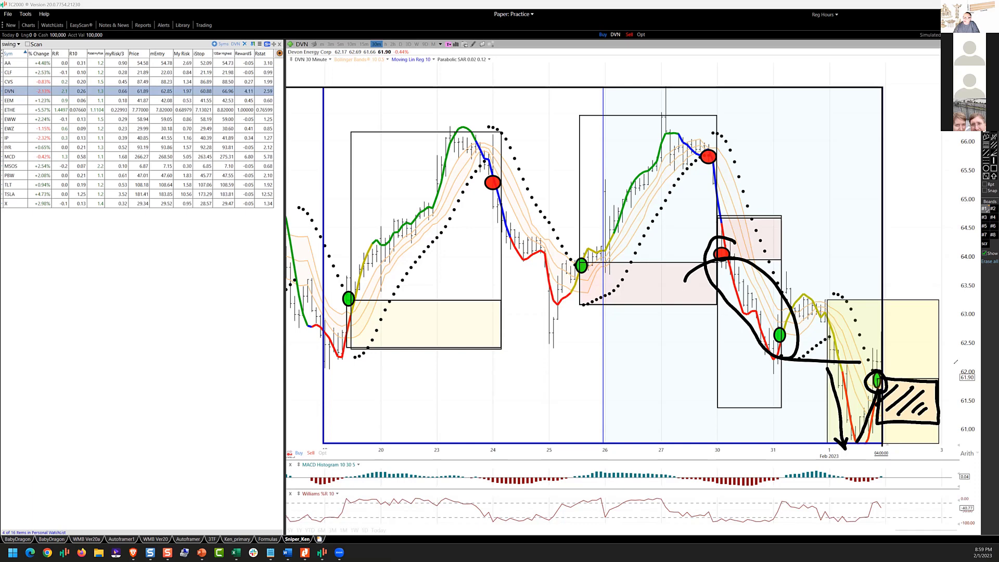
drag(882, 363, 944, 365)
drag(780, 300, 981, 303)
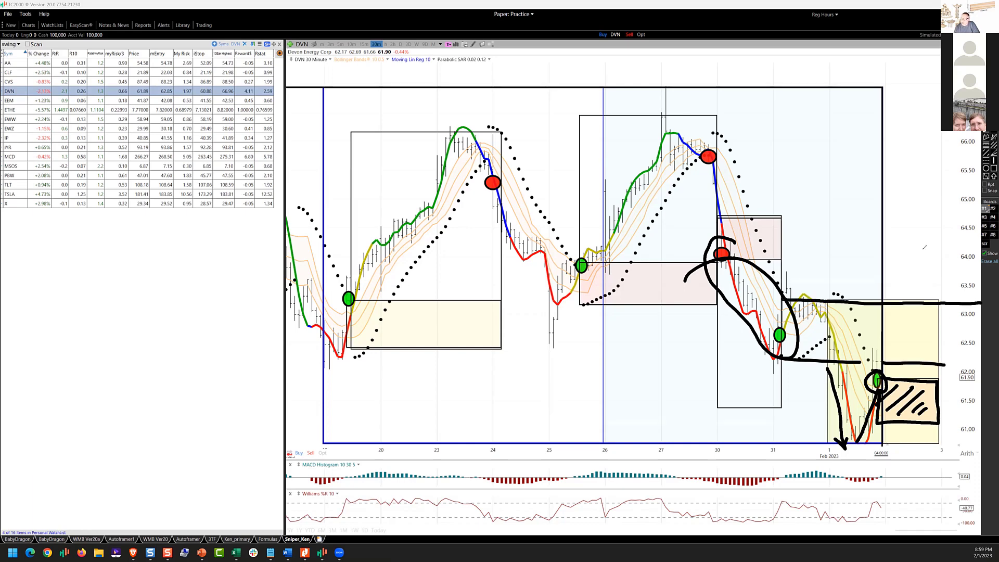
Add upward arrows, circle 63.00–63.50, draw a resistance line near 66.00, then load EEM
drag(877, 276, 895, 248)
drag(898, 293, 926, 253)
mouse_move(886, 427)
mouse_down()
mouse_move(905, 425)
mouse_move(934, 354)
mouse_move(973, 353)
mouse_up()
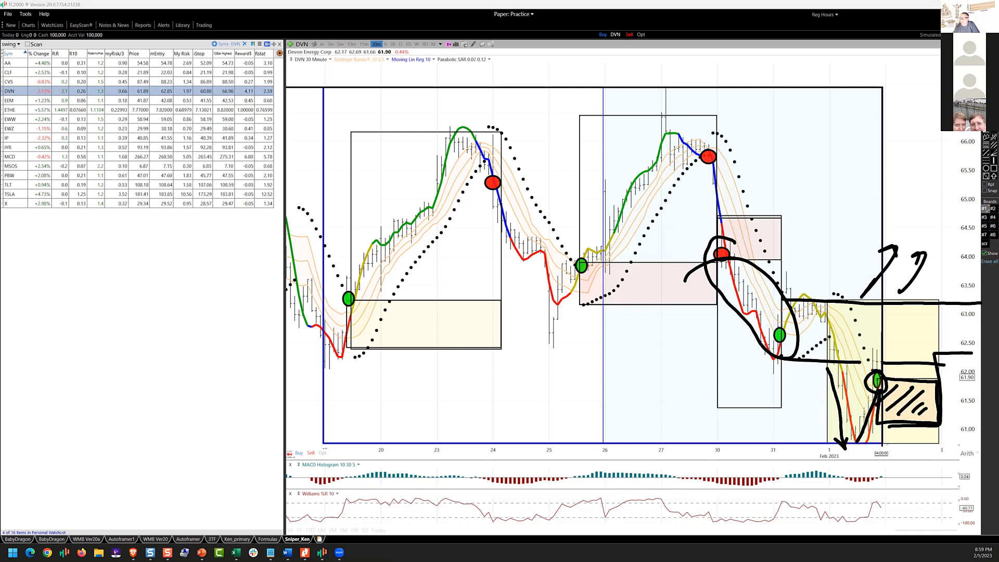
mouse_move(908, 290)
mouse_down()
mouse_move(856, 309)
mouse_move(888, 288)
mouse_up()
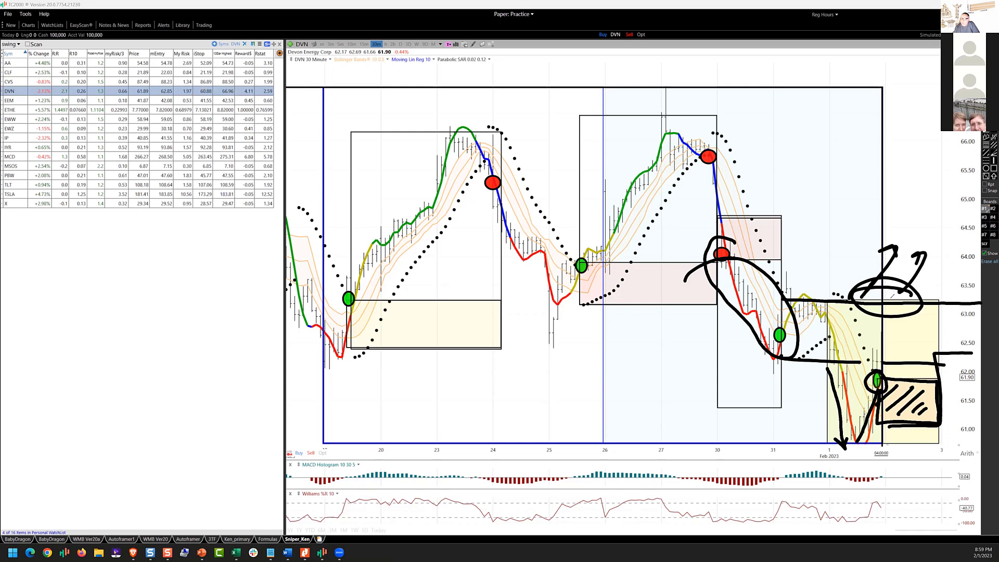
mouse_move(661, 142)
mouse_down()
mouse_move(964, 148)
mouse_move(955, 134)
mouse_up()
mouse_move(885, 293)
mouse_down()
mouse_move(910, 254)
mouse_move(915, 264)
mouse_move(884, 252)
mouse_up()
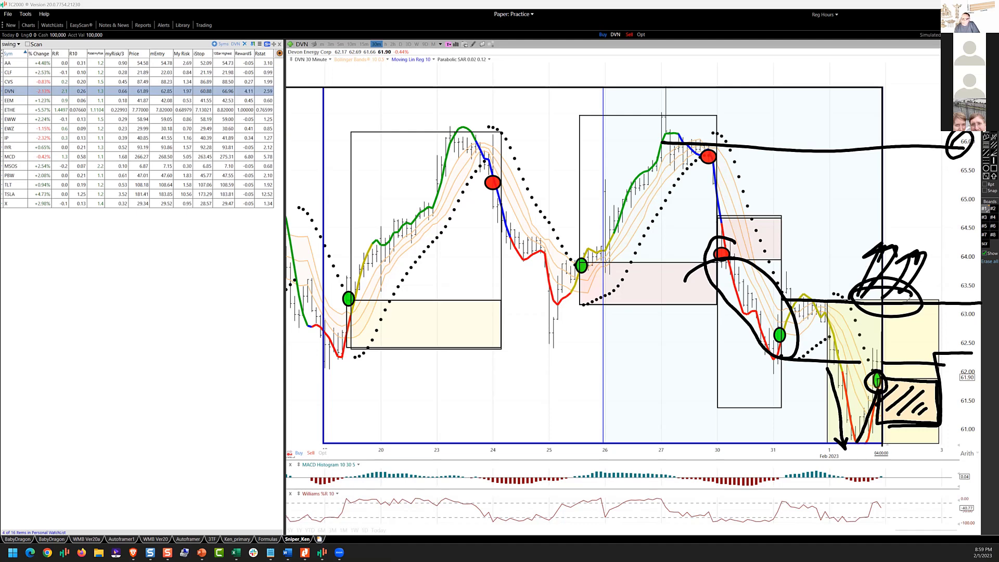
mouse_move(832, 299)
mouse_down()
mouse_move(931, 300)
mouse_move(884, 301)
mouse_up()
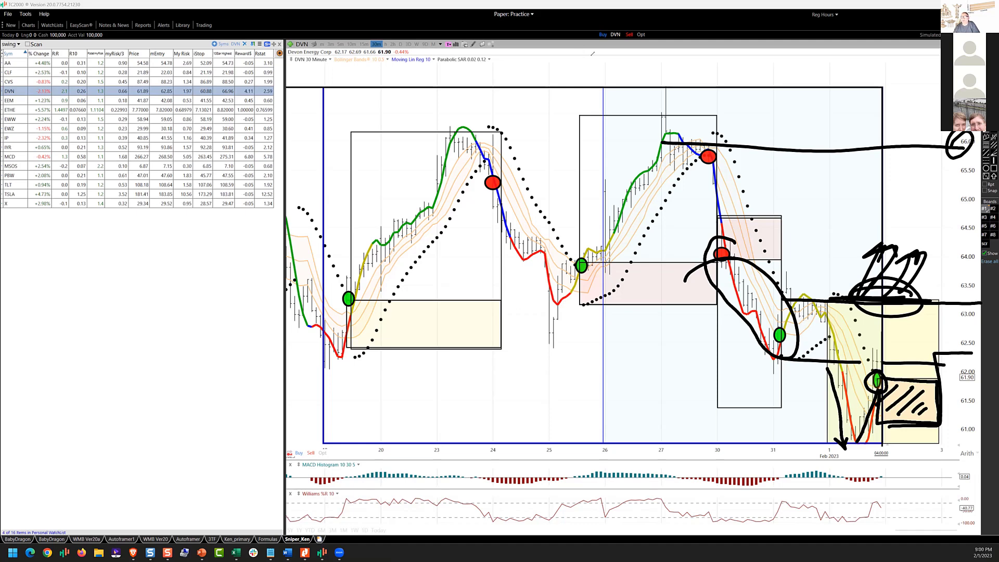
click(11, 101)
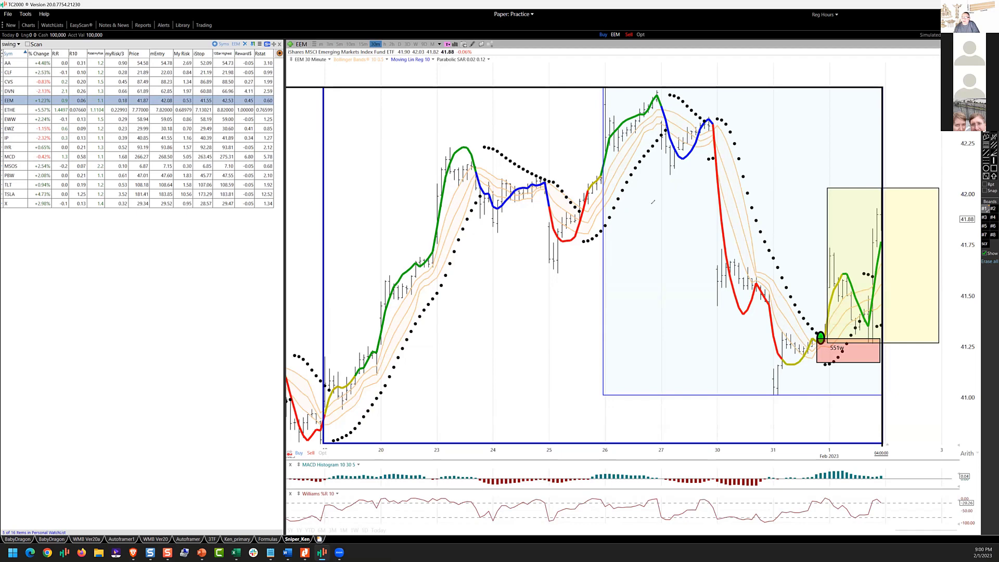
mouse_move(314, 400)
mouse_down()
mouse_move(409, 344)
mouse_move(703, 122)
mouse_move(673, 117)
mouse_move(706, 117)
mouse_up()
drag(693, 176, 770, 402)
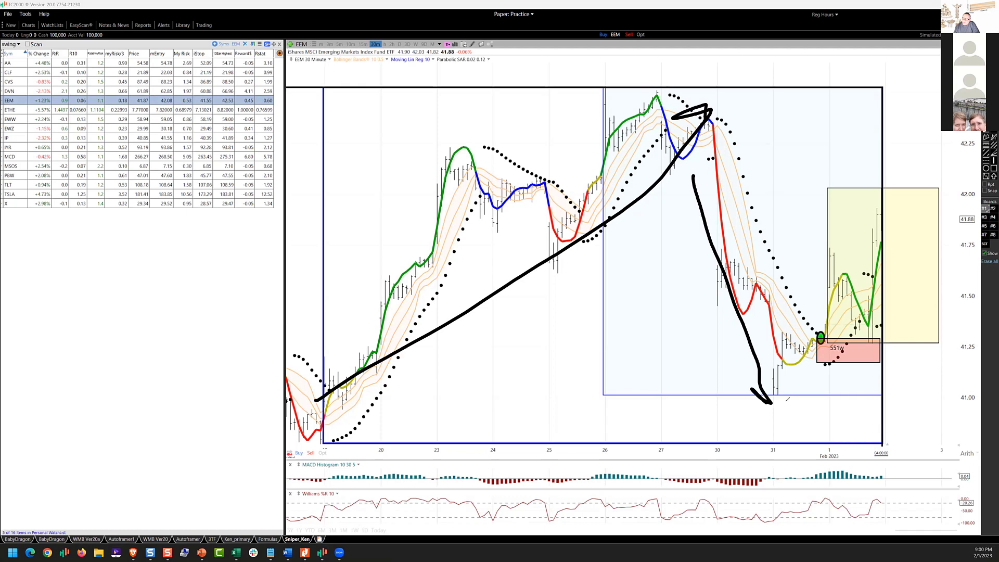
mouse_move(783, 367)
mouse_down()
mouse_move(764, 365)
mouse_move(774, 399)
mouse_move(787, 359)
mouse_move(821, 341)
mouse_up()
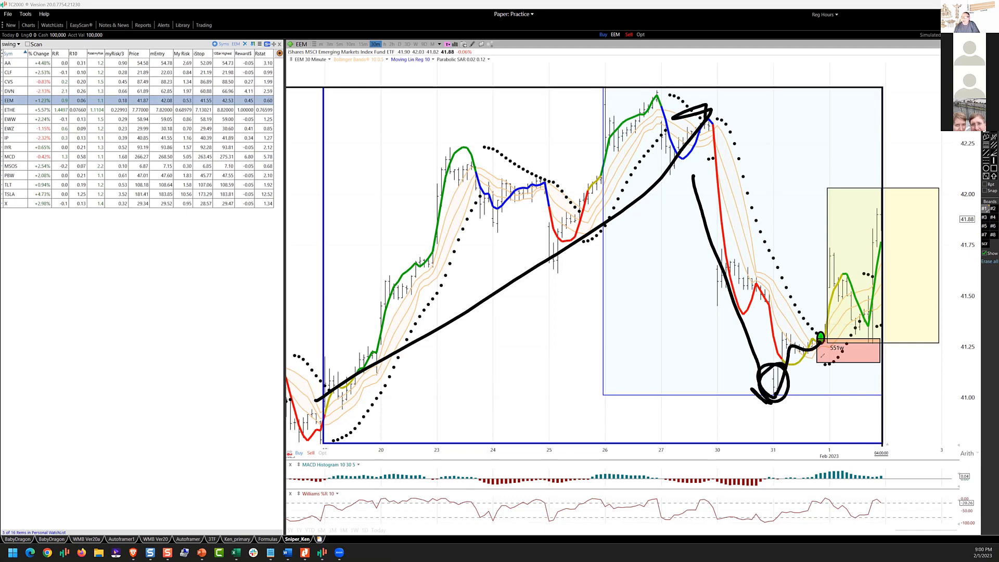
mouse_move(621, 339)
mouse_down()
mouse_move(603, 359)
mouse_move(629, 355)
mouse_up()
mouse_move(636, 333)
mouse_down()
mouse_move(653, 331)
mouse_move(656, 356)
mouse_move(696, 336)
mouse_up()
drag(597, 371, 741, 356)
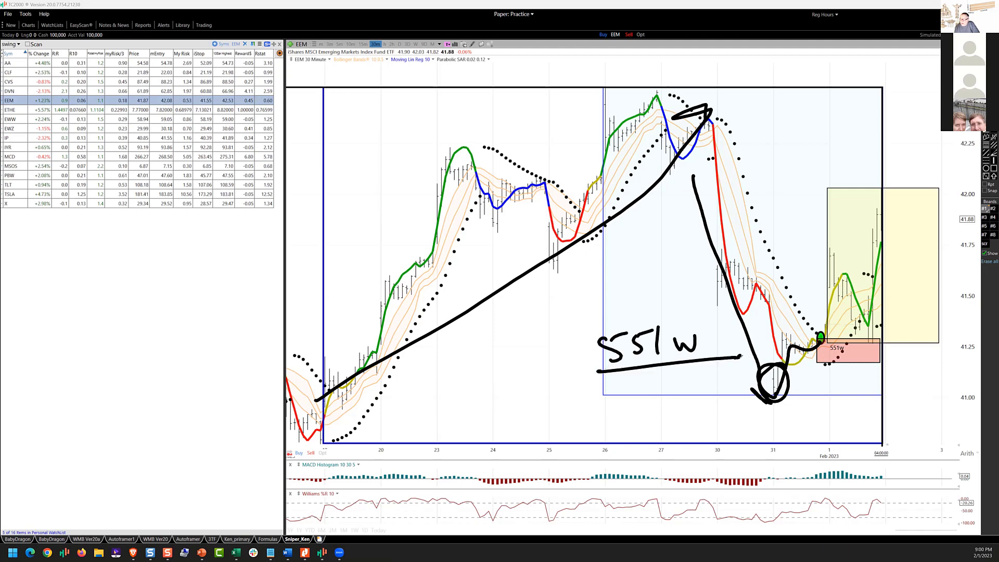
mouse_move(823, 330)
mouse_down()
mouse_move(813, 344)
mouse_move(839, 364)
mouse_move(862, 363)
mouse_move(880, 342)
mouse_move(827, 339)
mouse_move(864, 342)
mouse_move(878, 359)
mouse_up()
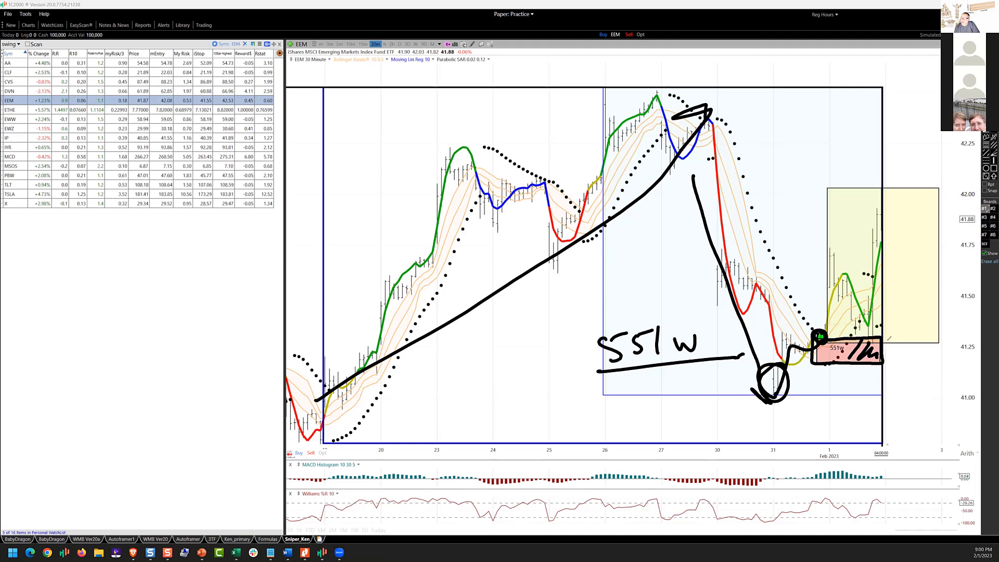
mouse_move(861, 309)
mouse_down()
mouse_move(878, 336)
mouse_move(862, 316)
mouse_move(931, 315)
mouse_up()
drag(861, 288, 934, 289)
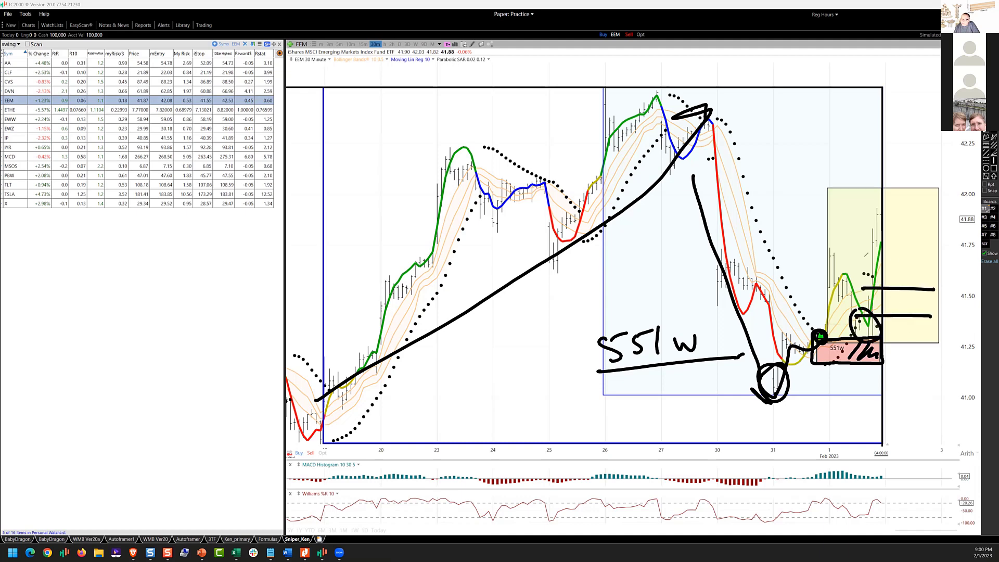
drag(860, 256, 935, 258)
drag(855, 233, 936, 233)
mouse_move(861, 209)
mouse_down()
mouse_move(939, 217)
mouse_move(957, 204)
mouse_move(965, 216)
mouse_up()
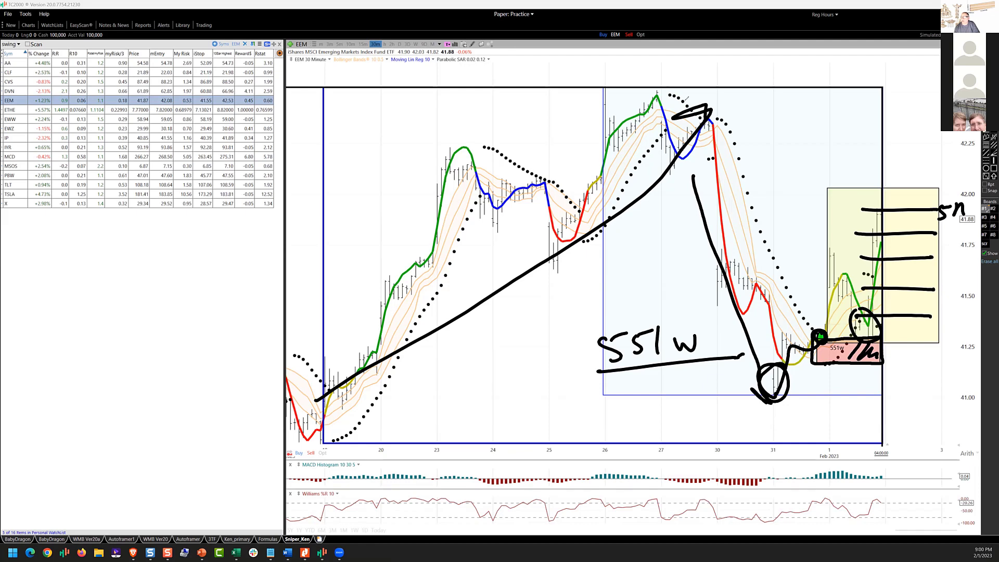
drag(658, 113, 941, 118)
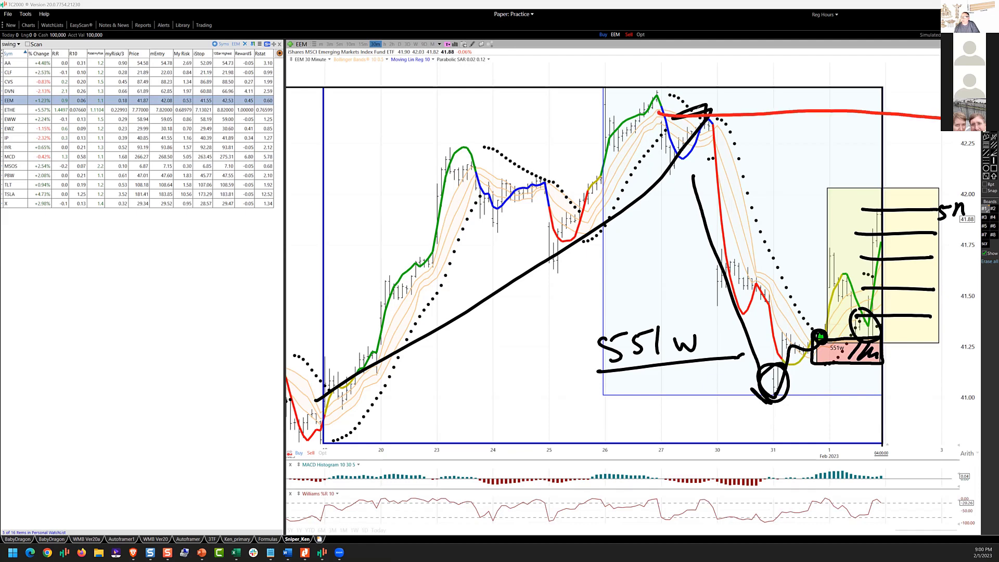
mouse_move(721, 111)
mouse_down()
mouse_move(731, 117)
mouse_move(725, 108)
mouse_up()
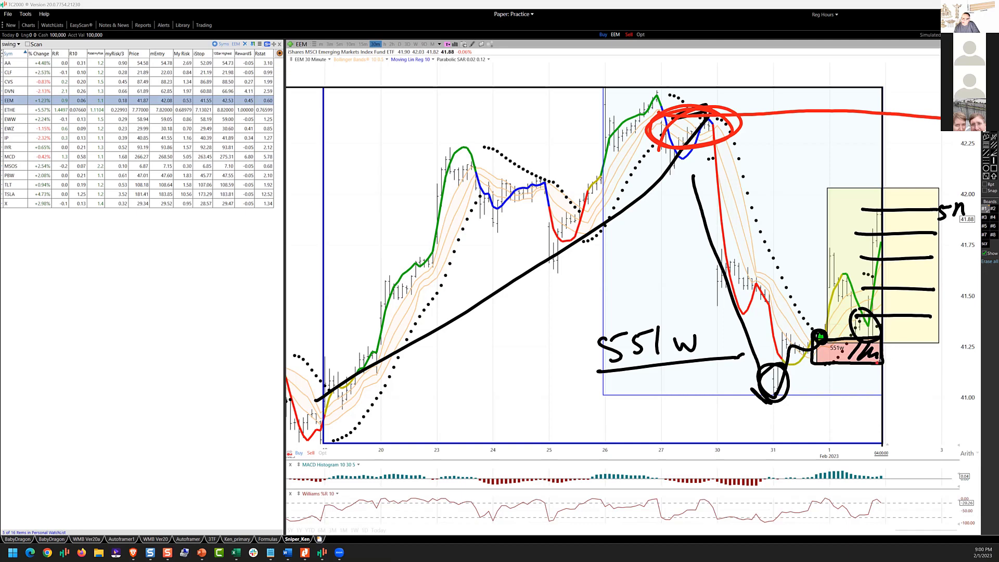
mouse_move(879, 364)
mouse_down()
mouse_move(879, 267)
mouse_move(945, 259)
mouse_up()
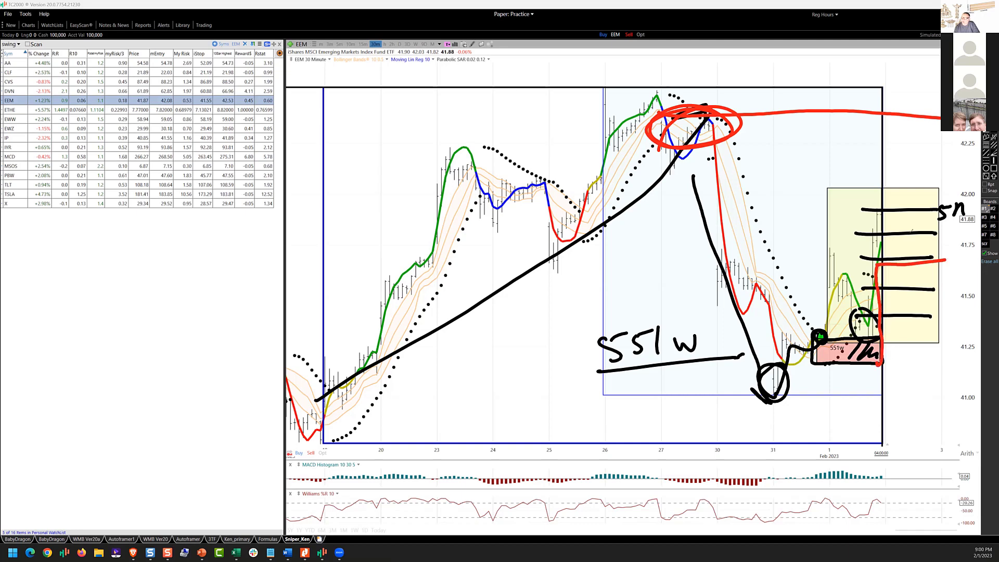
mouse_move(910, 212)
mouse_down()
mouse_move(891, 224)
mouse_move(913, 213)
mouse_up()
drag(845, 208, 959, 209)
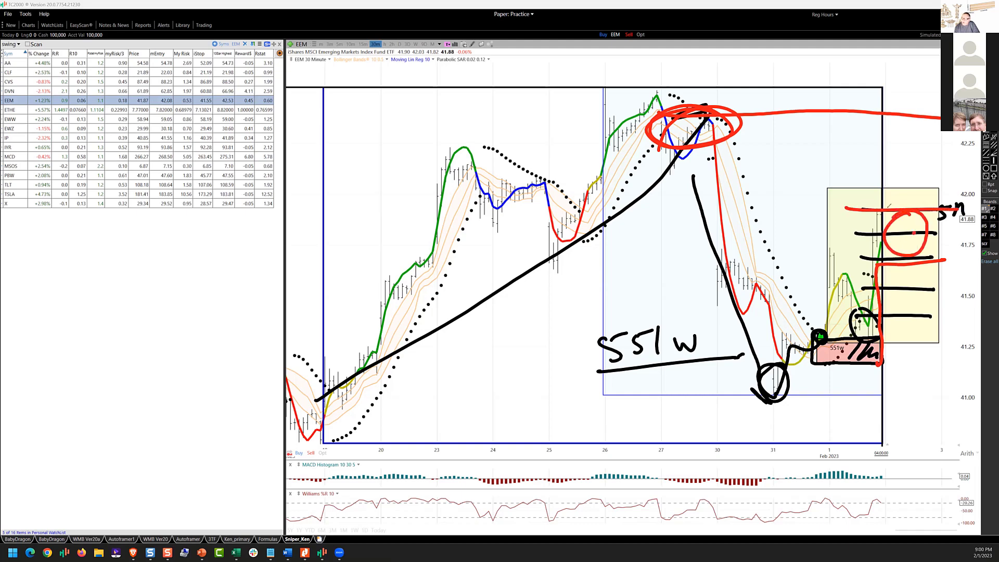
mouse_move(889, 173)
mouse_down()
mouse_move(908, 254)
mouse_move(950, 178)
mouse_up()
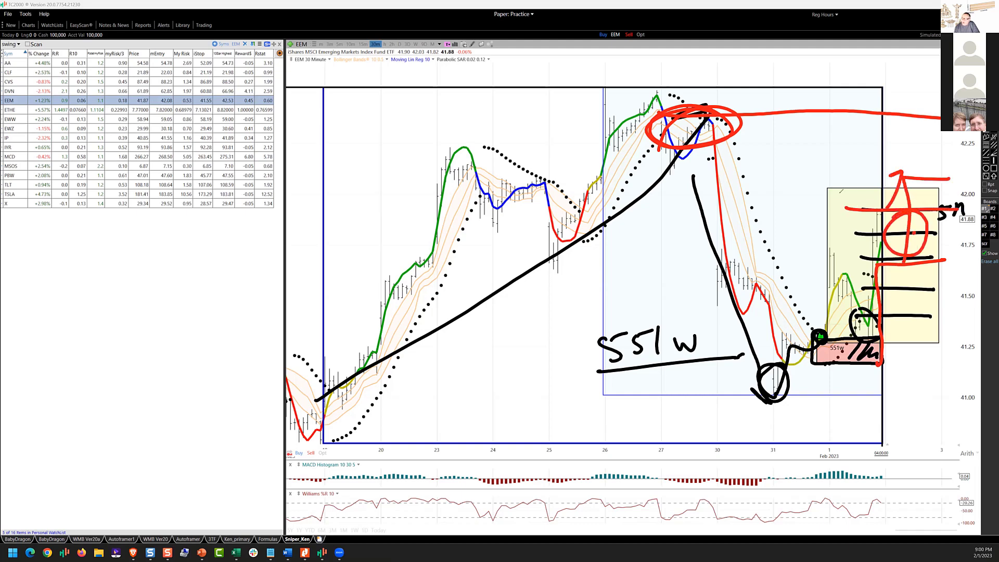
drag(836, 192, 977, 192)
drag(884, 180, 858, 182)
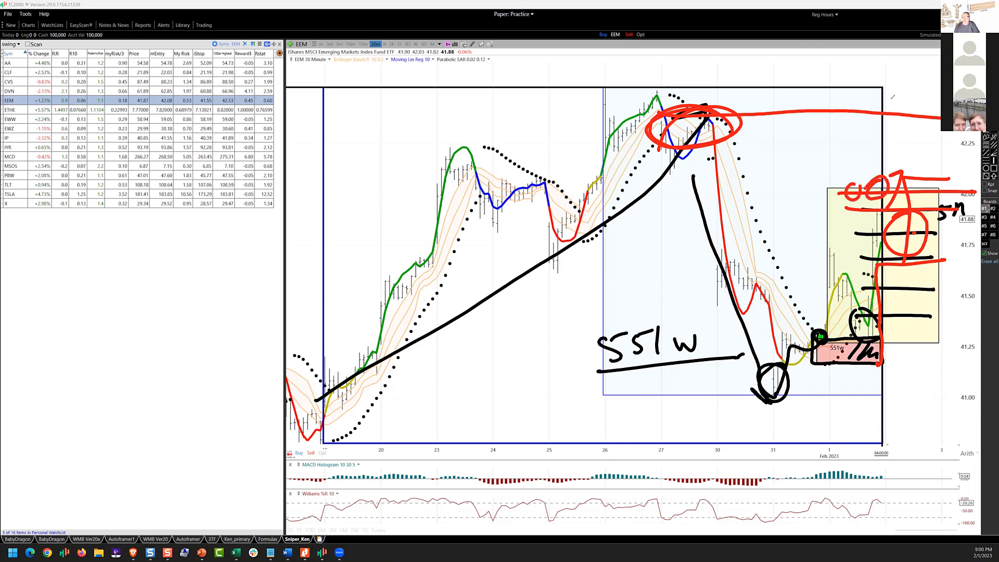
click(601, 63)
click(676, 65)
Load the ETHE chart, then move on to the EWW 30-minute chart
click(556, 54)
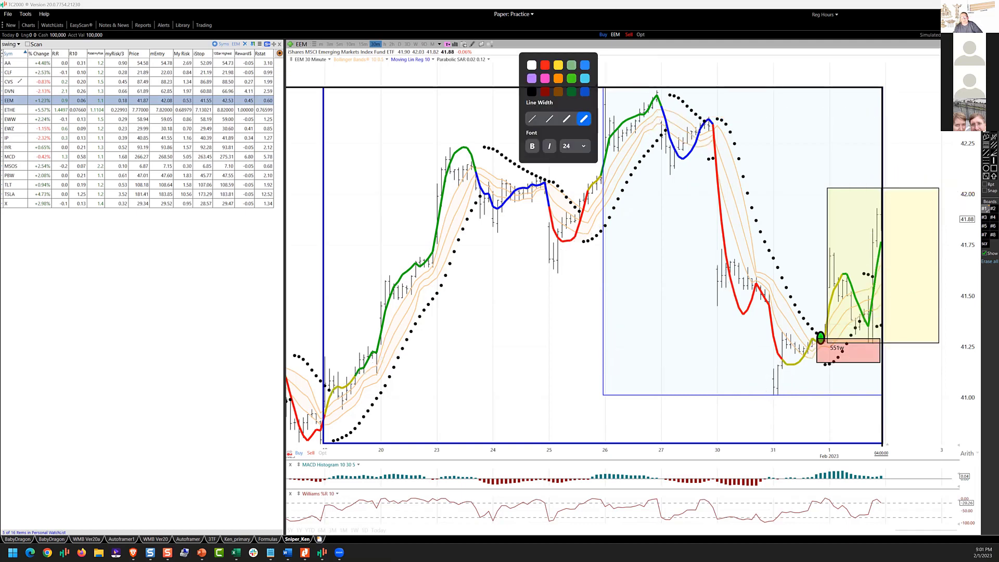
click(26, 113)
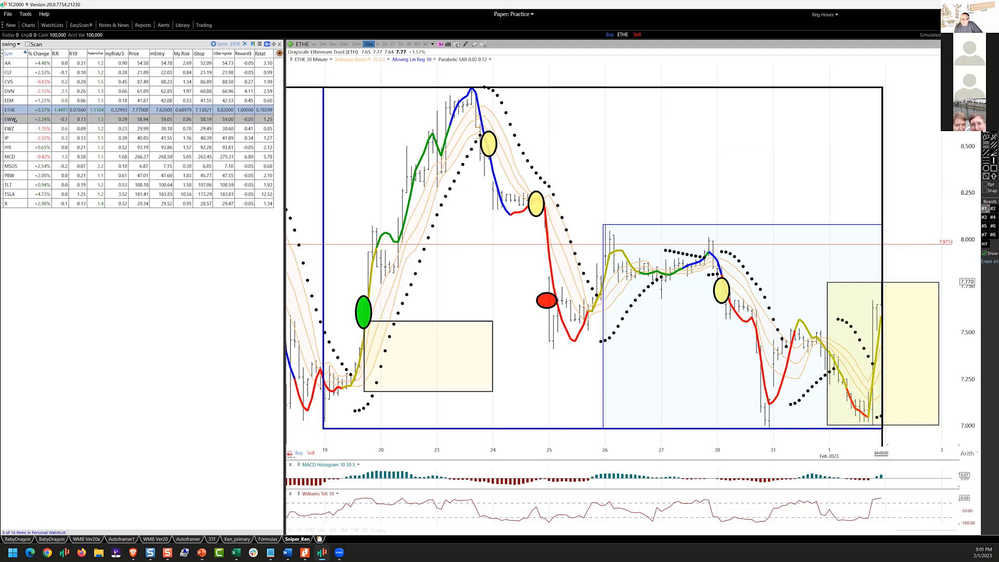
click(14, 119)
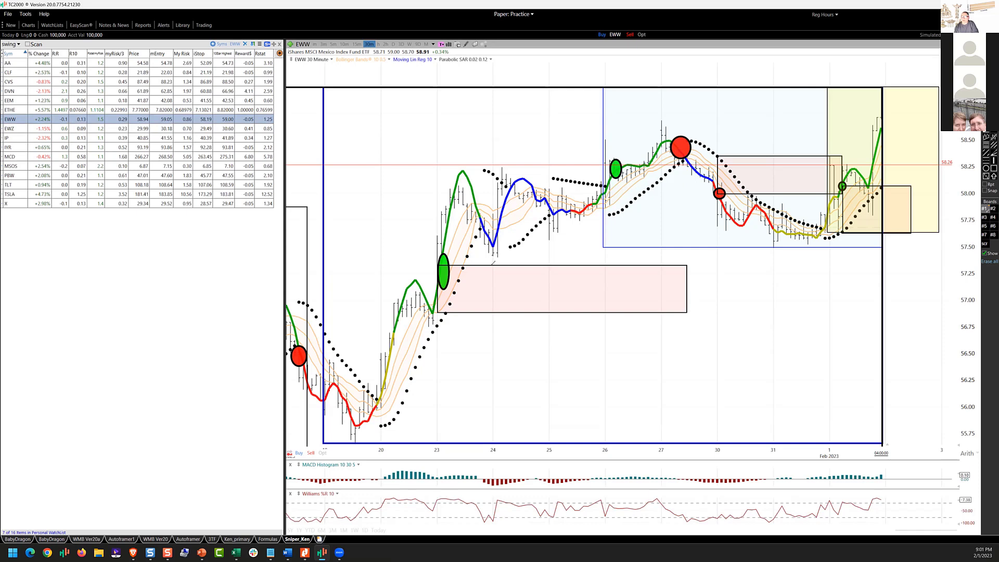
Loop the EWW uptrend in red, trace the pullback, and hatch the orange stop box
mouse_move(443, 313)
mouse_down()
mouse_move(695, 169)
mouse_move(613, 135)
mouse_move(483, 198)
mouse_move(405, 294)
mouse_move(443, 310)
mouse_up()
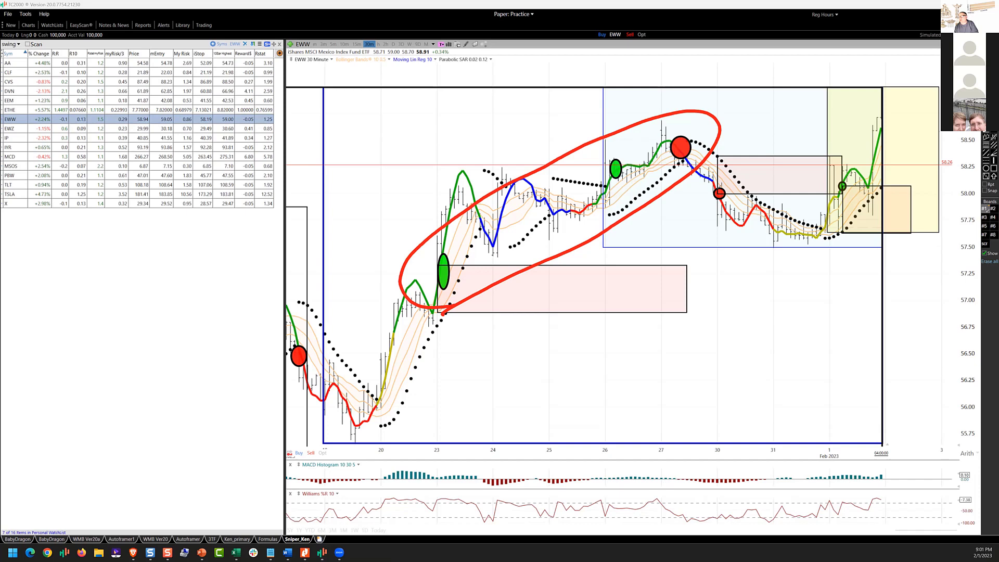
mouse_move(719, 188)
mouse_down()
mouse_move(716, 213)
mouse_move(774, 221)
mouse_move(814, 248)
mouse_move(841, 182)
mouse_up()
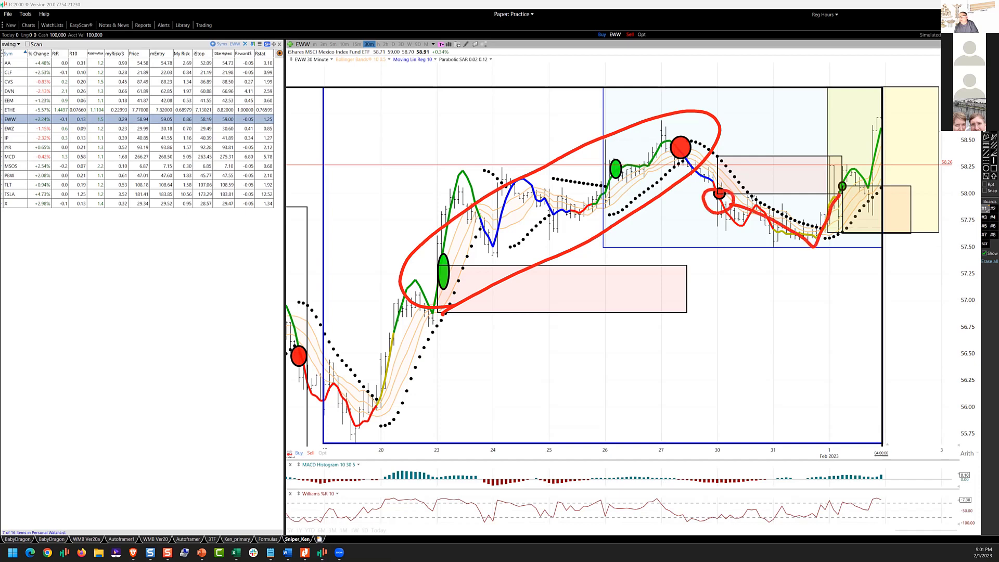
drag(731, 195, 862, 196)
drag(856, 221, 873, 197)
mouse_move(879, 218)
mouse_down()
mouse_move(890, 196)
mouse_move(903, 205)
mouse_up()
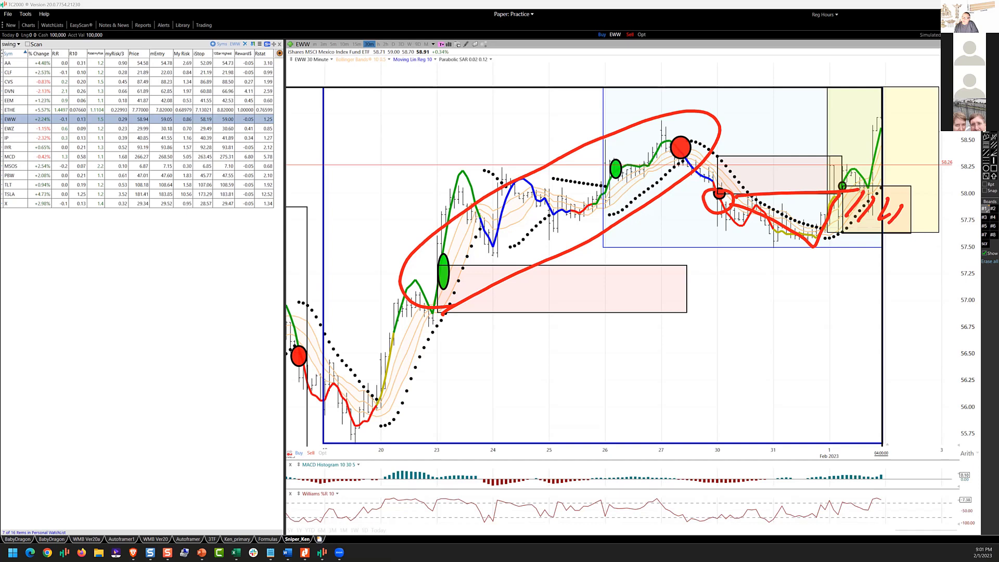
mouse_move(840, 188)
mouse_down()
mouse_move(886, 110)
mouse_move(940, 110)
mouse_up()
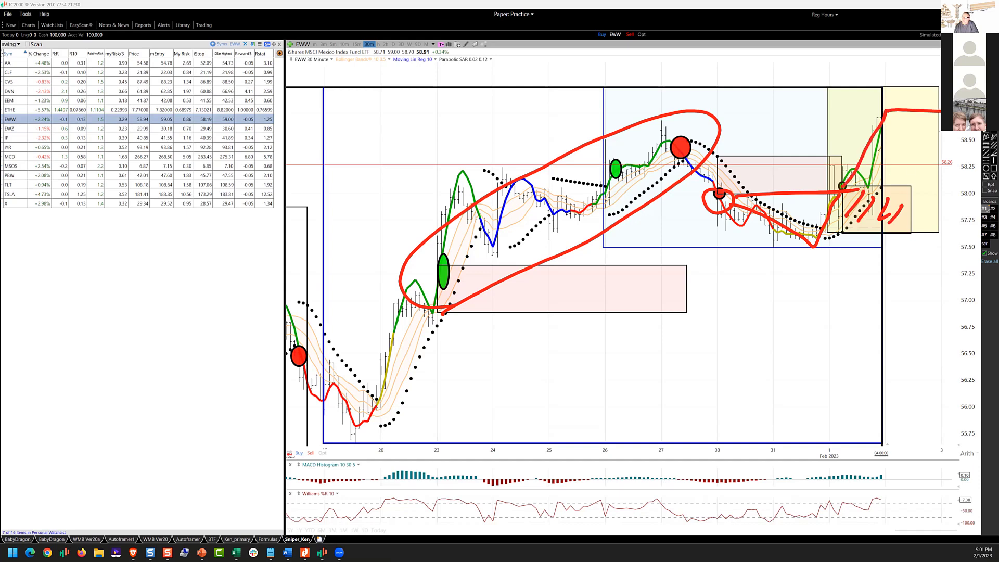
Mark target levels 1 and 2 with upward arrows and underline the prior high
drag(875, 150, 941, 150)
mouse_move(872, 185)
mouse_down()
mouse_move(946, 185)
mouse_move(913, 169)
mouse_up()
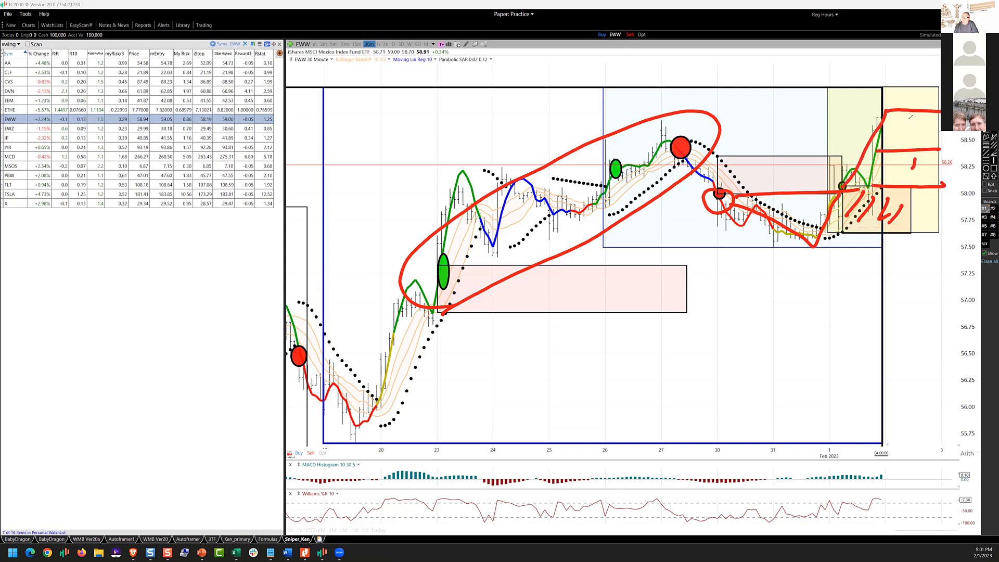
drag(911, 121, 921, 134)
mouse_move(868, 109)
mouse_down()
mouse_move(940, 108)
mouse_move(908, 58)
mouse_up()
mouse_move(896, 72)
mouse_down()
mouse_move(909, 57)
mouse_move(917, 73)
mouse_move(890, 112)
mouse_move(908, 106)
mouse_up()
drag(912, 112, 907, 119)
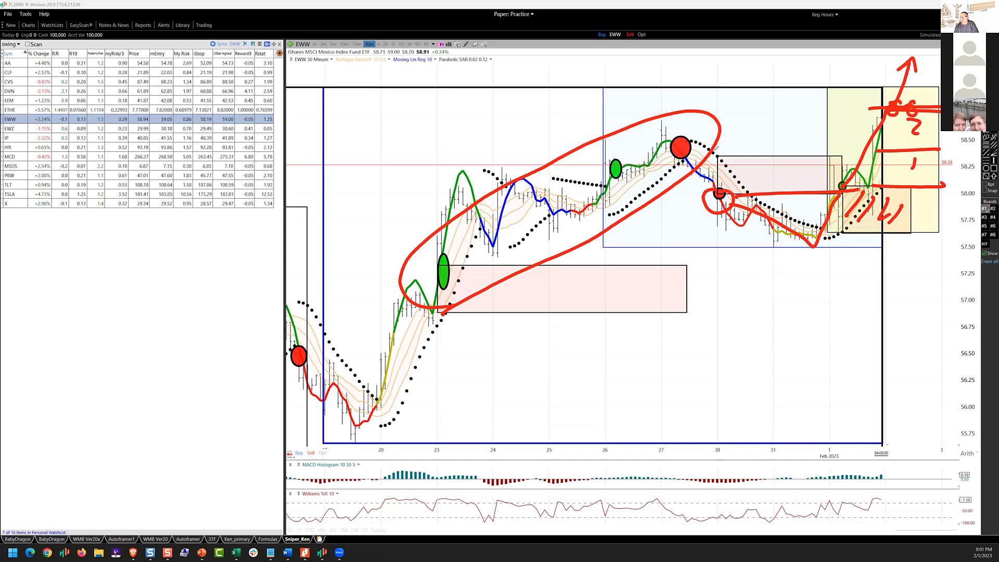
mouse_move(677, 139)
mouse_down()
mouse_move(738, 146)
mouse_move(583, 146)
mouse_move(860, 134)
mouse_up()
drag(910, 107, 939, 64)
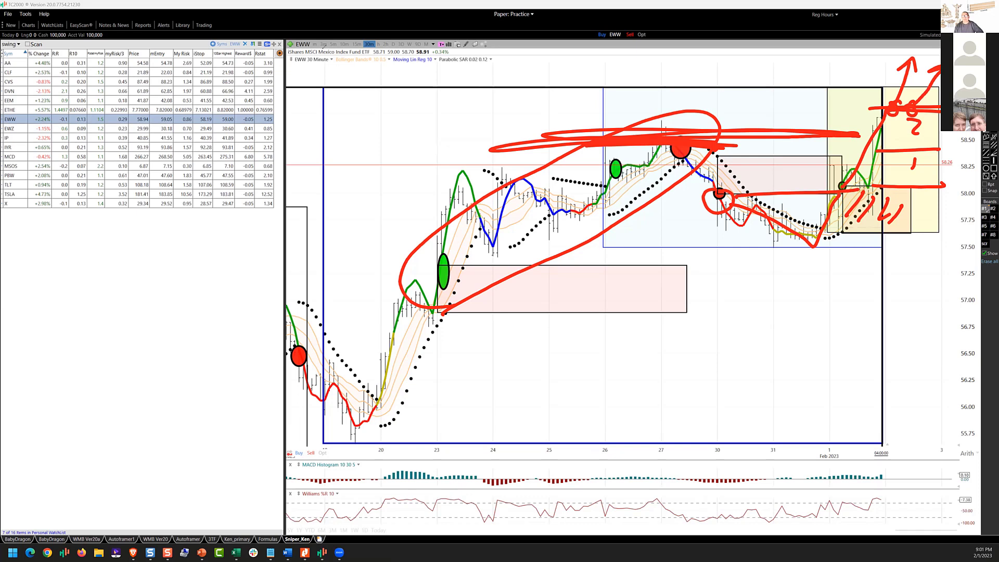
Circle the chart label, write '3 MIN' below the pink box, then erase all annotations
mouse_move(323, 45)
mouse_down()
mouse_move(286, 62)
mouse_move(325, 45)
mouse_up()
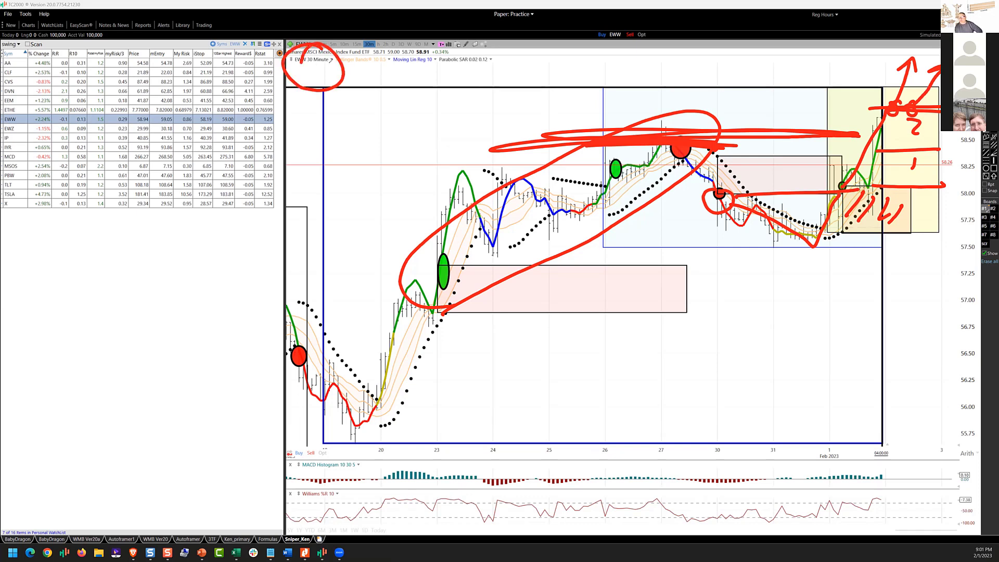
mouse_move(607, 340)
mouse_down()
mouse_move(605, 367)
mouse_move(670, 355)
mouse_up()
drag(676, 356, 699, 341)
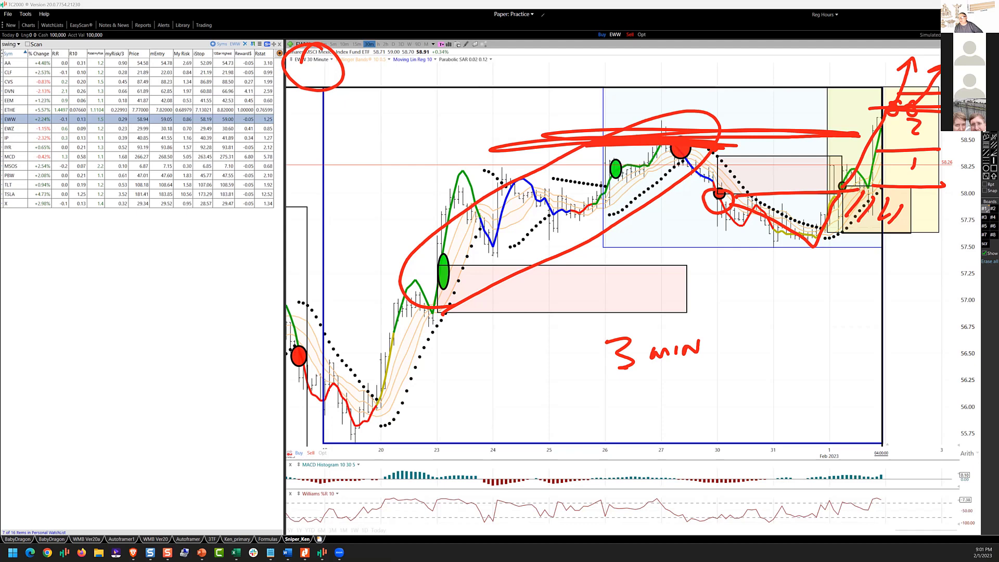
key(Escape)
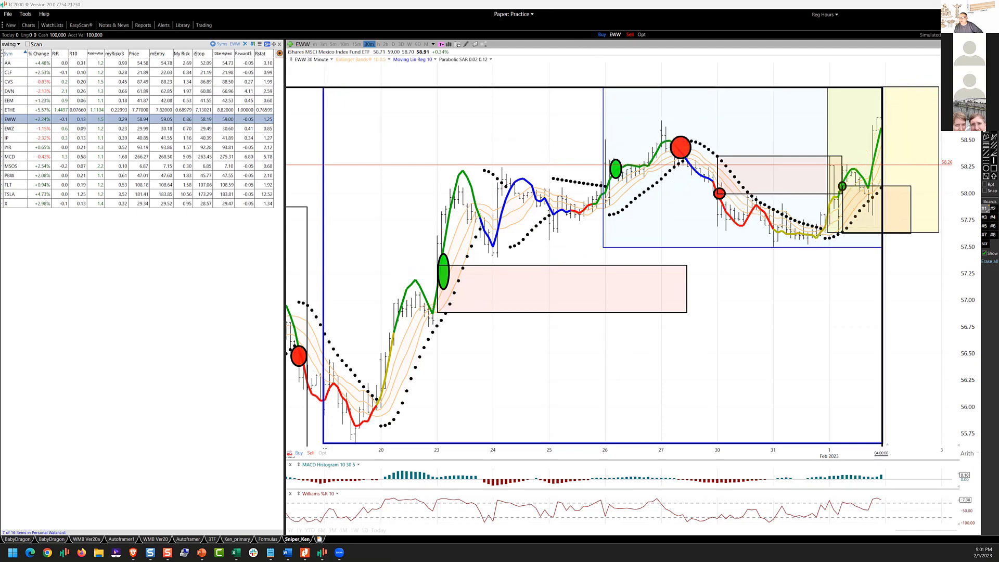
Load EWZ, loop the red-dot pullback, and trace the move to the orange dot and drop
click(16, 126)
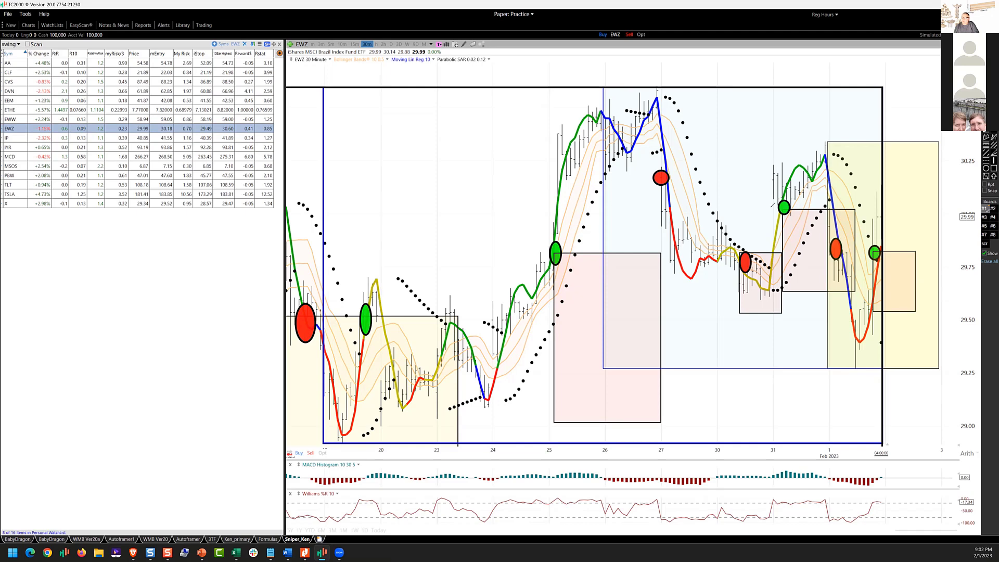
mouse_move(743, 254)
mouse_down()
mouse_move(763, 315)
mouse_move(771, 246)
mouse_move(792, 196)
mouse_move(780, 201)
mouse_move(822, 145)
mouse_move(834, 238)
mouse_up()
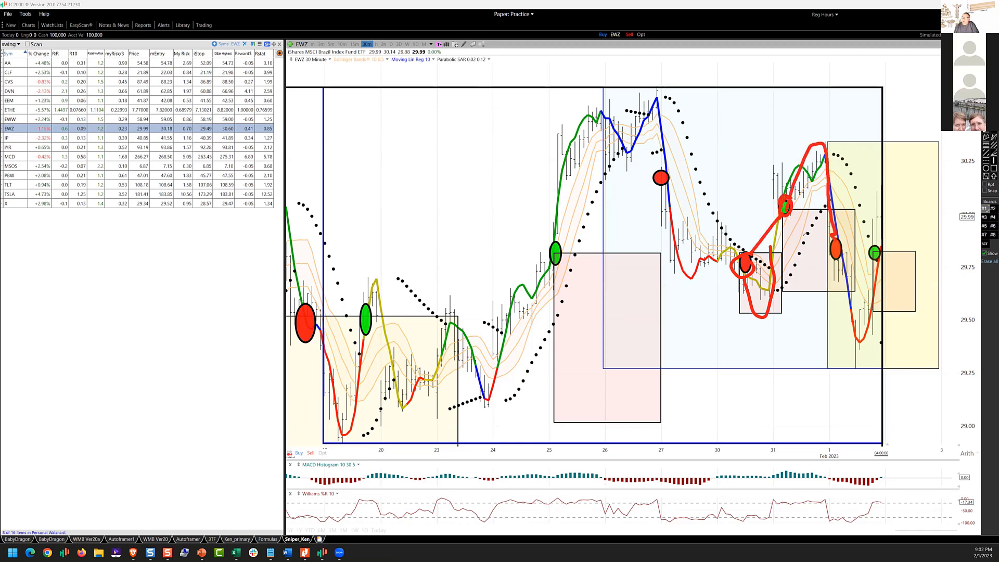
mouse_move(787, 213)
mouse_down()
mouse_move(828, 248)
mouse_move(811, 273)
mouse_move(827, 272)
mouse_move(855, 365)
mouse_up()
mouse_move(836, 261)
mouse_down()
mouse_move(842, 373)
mouse_move(877, 260)
mouse_up()
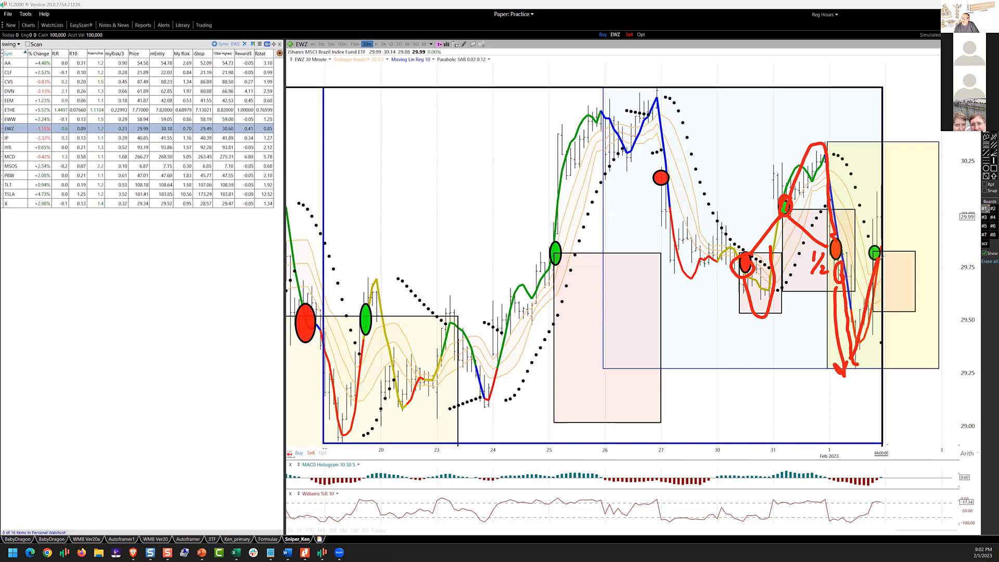
Outline and hatch the stop box, add an upward arrow, clear the markup, and load IP
mouse_move(878, 252)
mouse_down()
mouse_move(908, 251)
mouse_move(914, 311)
mouse_move(879, 314)
mouse_move(876, 258)
mouse_move(886, 285)
mouse_up()
drag(910, 271, 888, 305)
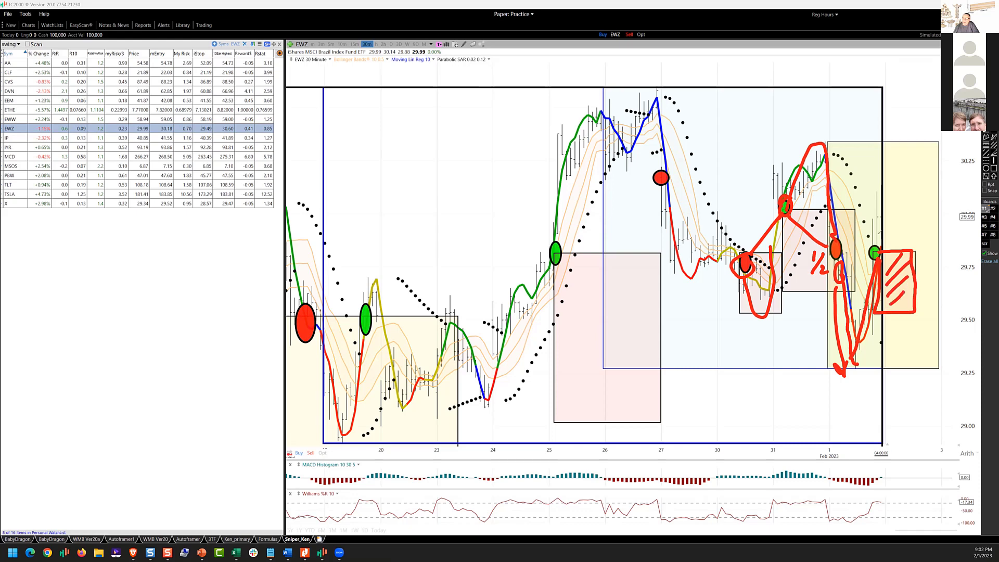
mouse_move(875, 243)
mouse_down()
mouse_move(924, 155)
mouse_move(927, 162)
mouse_up()
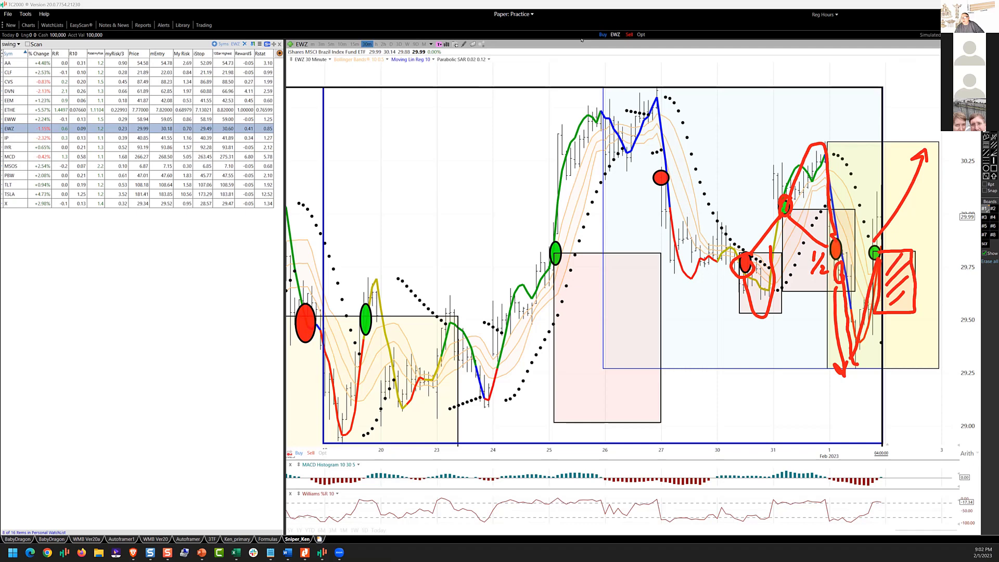
key(Escape)
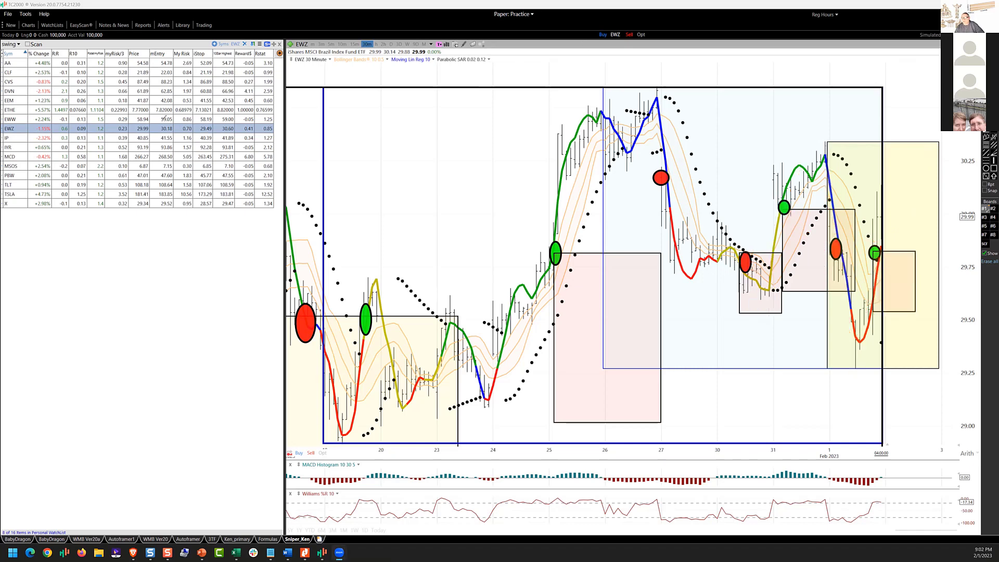
click(12, 139)
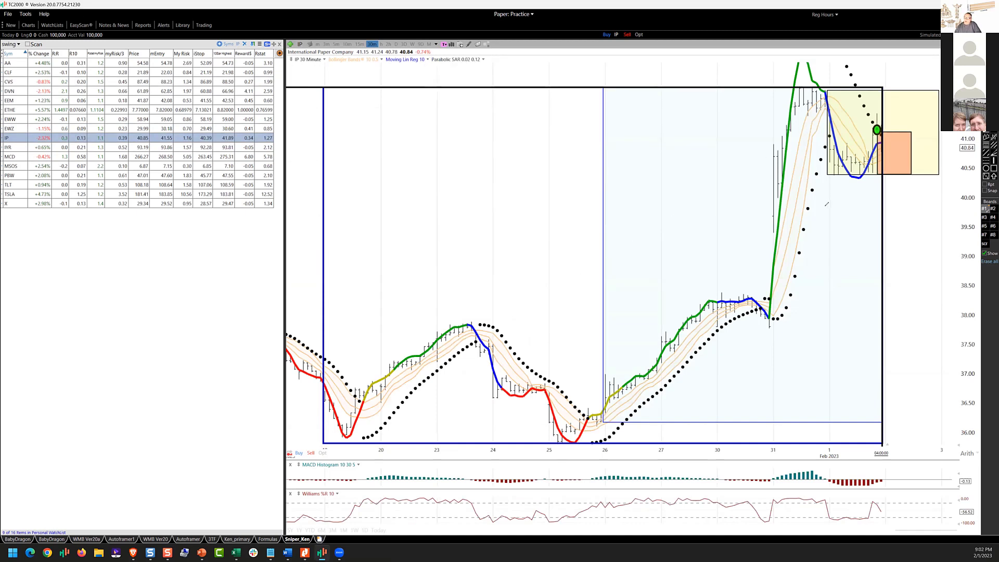
Trace the Jan 26–31 rise and Feb 1 jump, hatch the orange stop box, and mark a level
mouse_move(770, 300)
mouse_down()
mouse_move(729, 299)
mouse_move(619, 391)
mouse_move(732, 308)
mouse_move(768, 297)
mouse_up()
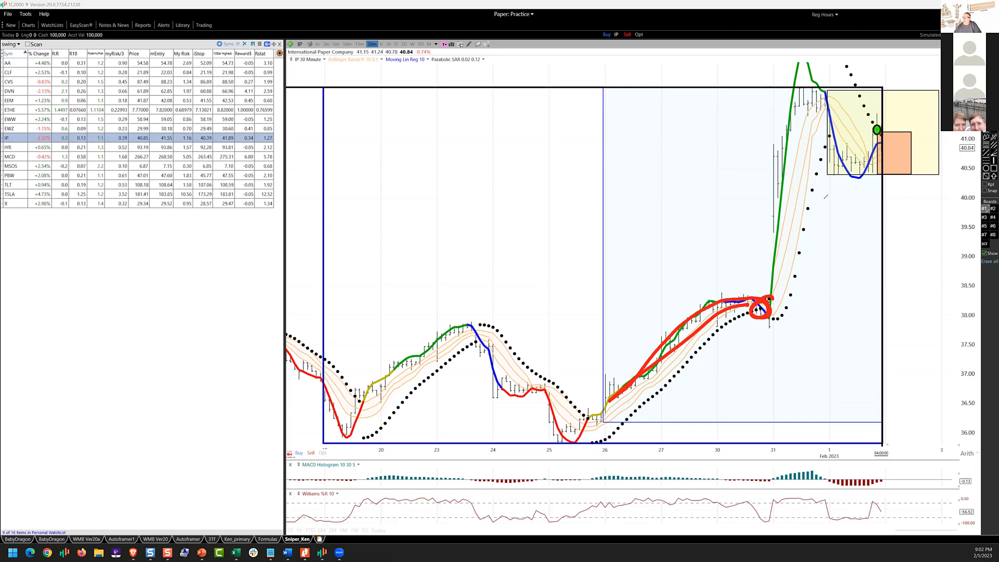
mouse_move(771, 218)
mouse_down()
mouse_move(793, 101)
mouse_move(826, 110)
mouse_move(828, 154)
mouse_move(858, 168)
mouse_move(902, 92)
mouse_move(909, 162)
mouse_move(878, 176)
mouse_move(879, 136)
mouse_move(900, 135)
mouse_move(906, 149)
mouse_up()
drag(890, 173, 905, 163)
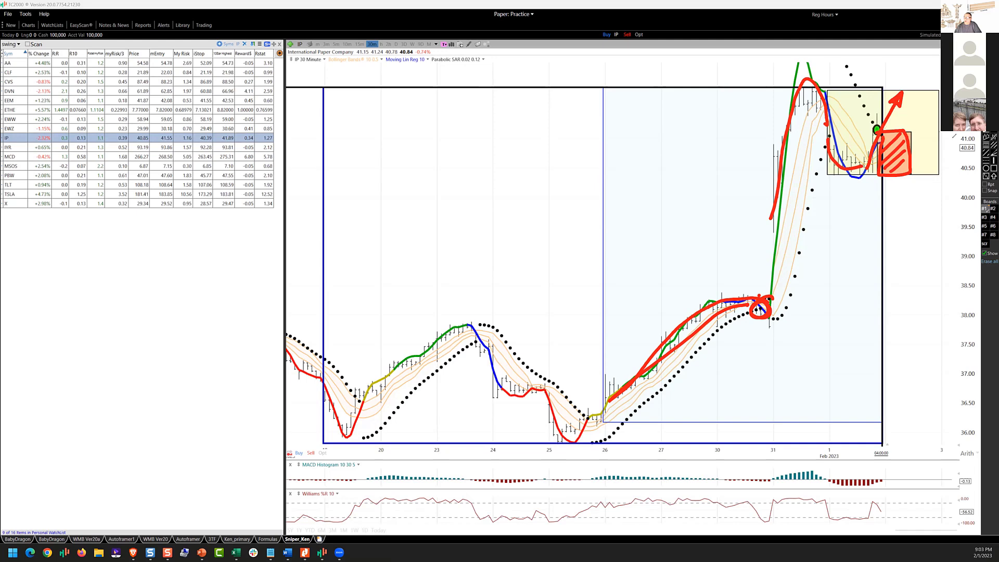
drag(905, 133, 946, 132)
Draw resistance lines across the box tops with two upward arrows, then clear the drawings
mouse_move(785, 87)
mouse_down()
mouse_move(941, 96)
mouse_move(907, 75)
mouse_move(919, 59)
mouse_up()
mouse_move(911, 61)
mouse_down()
mouse_move(922, 58)
mouse_move(930, 76)
mouse_move(940, 61)
mouse_up()
drag(877, 84, 941, 86)
drag(821, 84, 838, 90)
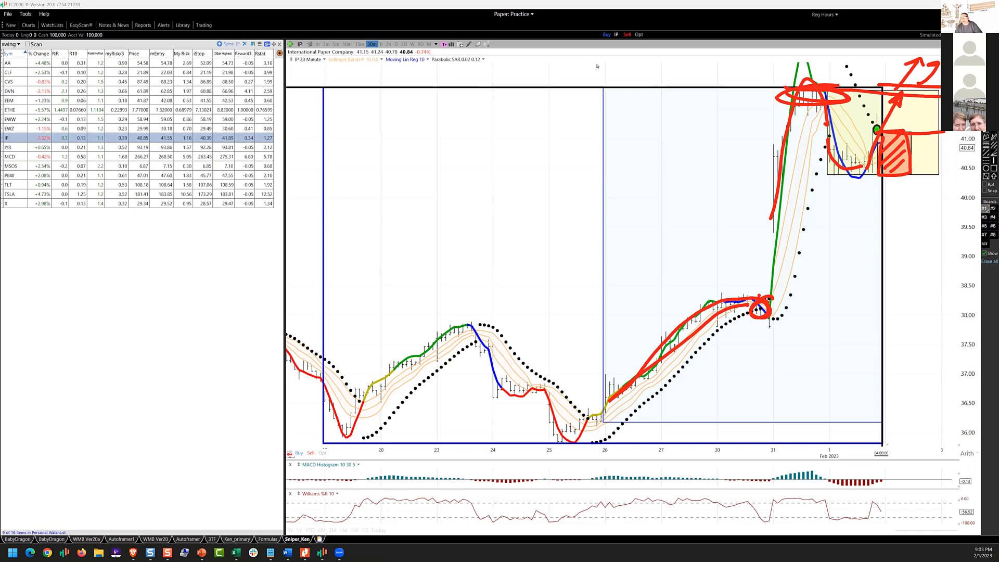
key(Escape)
Load IYR and circle its green entry dot and latest low as the stop, adding notes and a leftward arrow
click(9, 148)
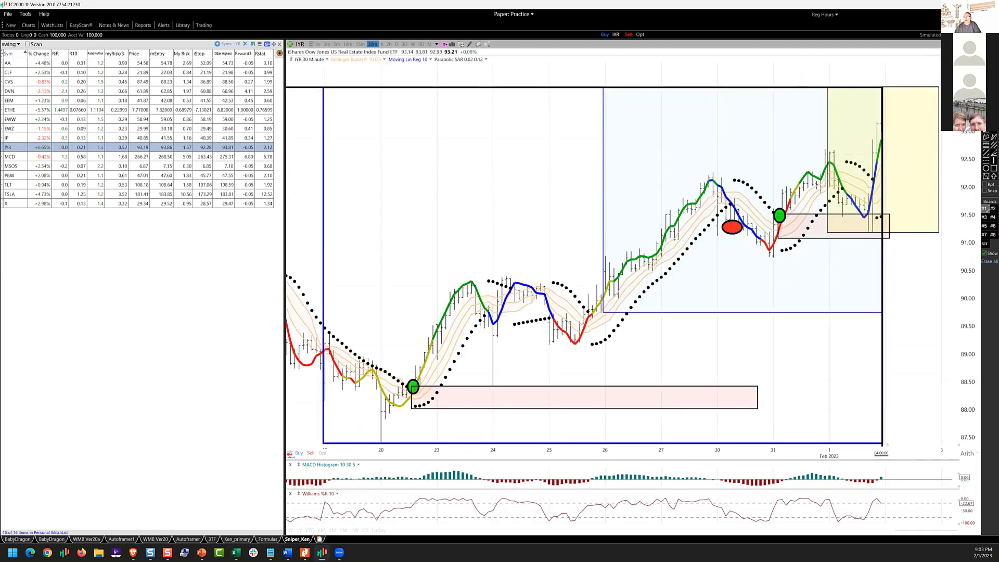
drag(784, 206, 786, 209)
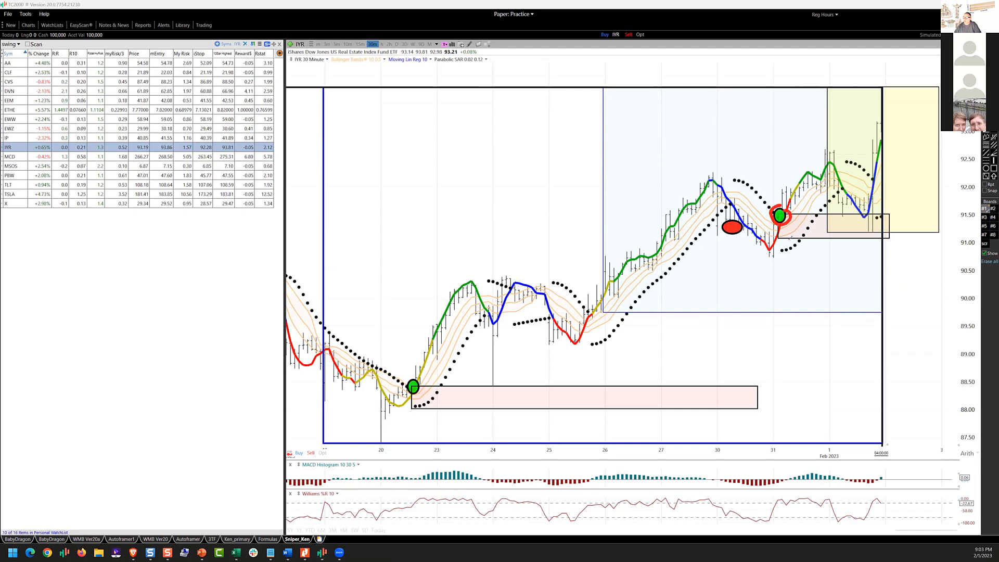
mouse_move(876, 231)
mouse_down()
mouse_move(906, 211)
mouse_move(893, 148)
mouse_move(938, 120)
mouse_move(927, 155)
mouse_move(935, 146)
mouse_up()
drag(942, 139, 939, 161)
mouse_move(788, 165)
mouse_down()
mouse_move(391, 137)
mouse_move(434, 152)
mouse_up()
Sketch rising lines and an upward upside arrow above the upper-right box, then erase all drawings
drag(883, 123, 931, 70)
drag(918, 69, 939, 60)
mouse_move(922, 116)
mouse_down()
mouse_move(940, 90)
mouse_move(896, 121)
mouse_move(924, 124)
mouse_up()
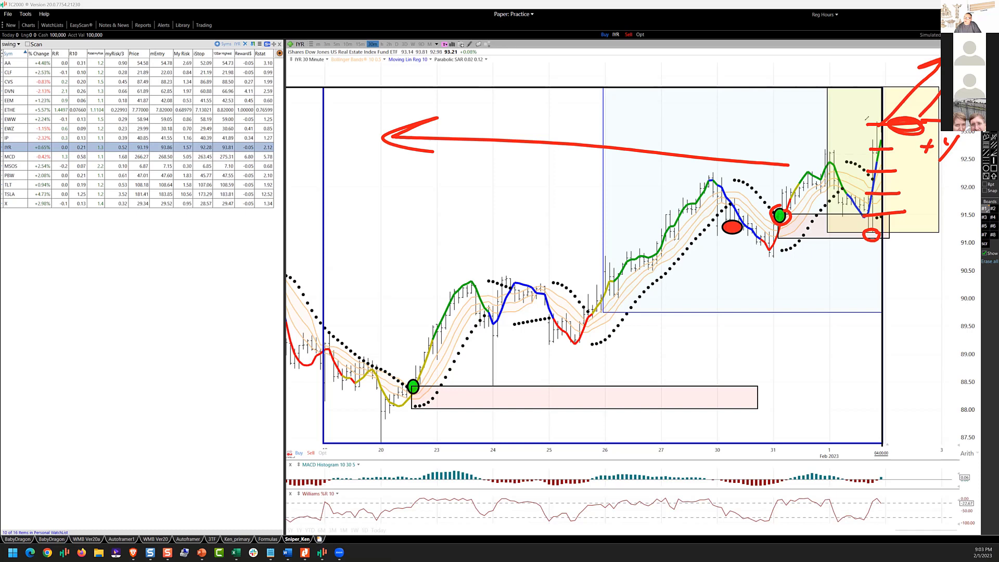
mouse_move(863, 122)
mouse_down()
mouse_move(900, 63)
mouse_move(902, 78)
mouse_up()
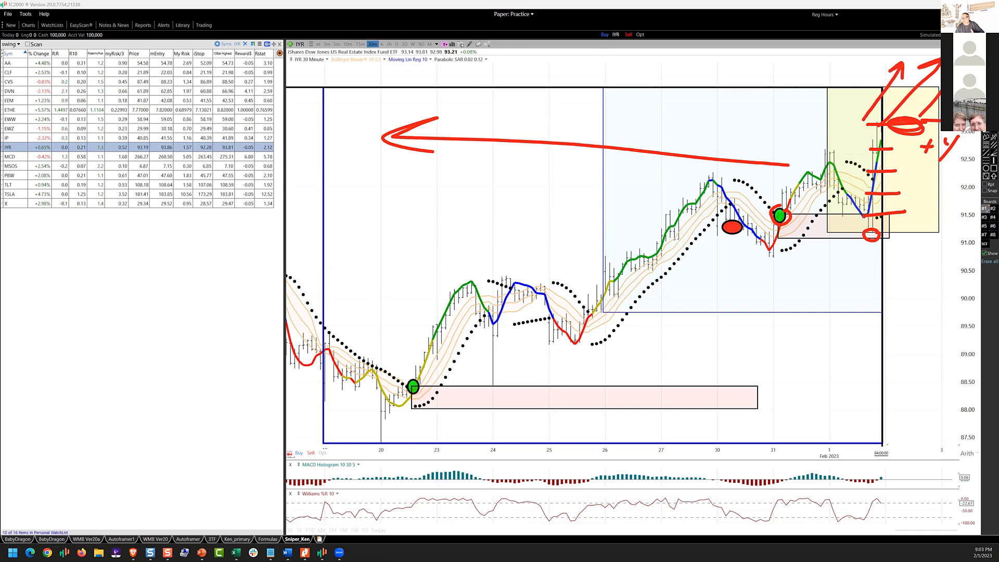
key(e)
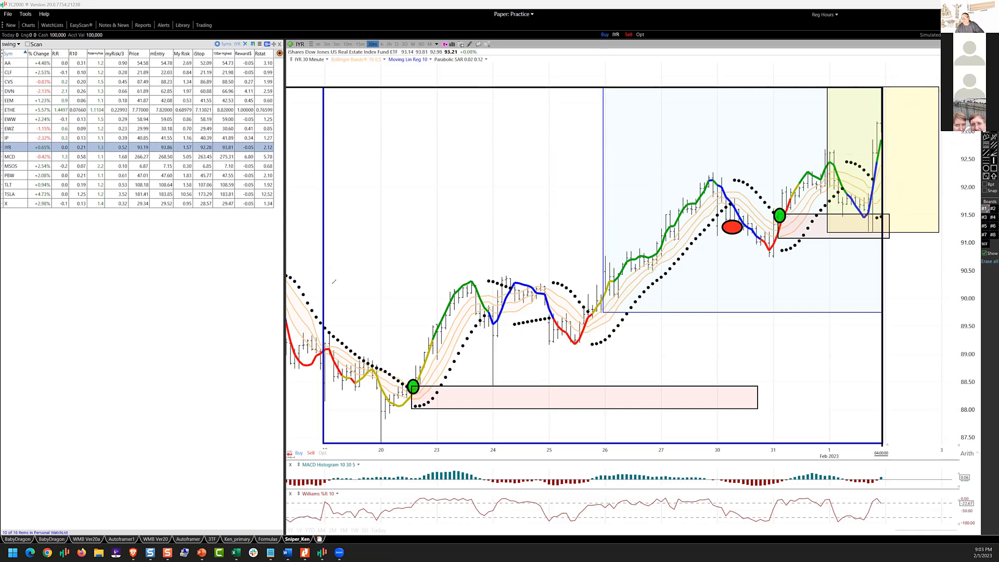
Load MCD, circle its green entry dot, and mark the entry level, recent swing and a stroke up
click(11, 157)
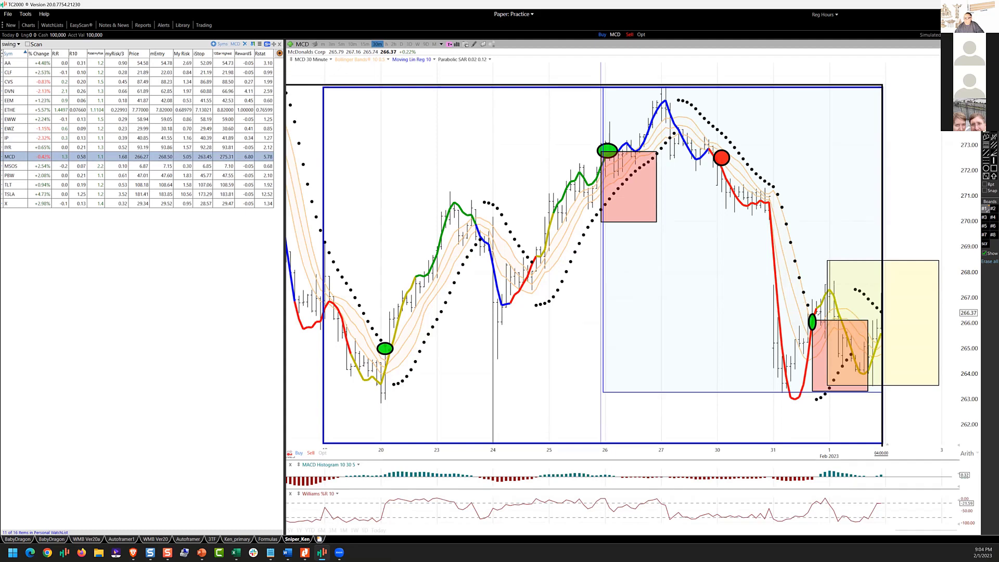
mouse_move(827, 314)
mouse_down()
mouse_move(812, 315)
mouse_move(836, 317)
mouse_move(861, 368)
mouse_move(883, 320)
mouse_move(849, 321)
mouse_move(953, 320)
mouse_up()
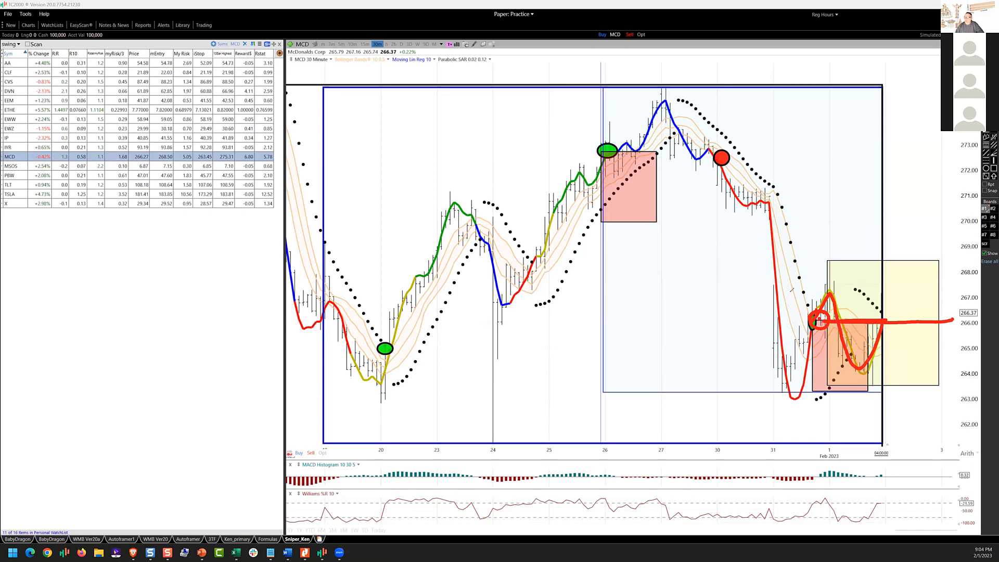
mouse_move(754, 289)
mouse_down()
mouse_move(800, 291)
mouse_move(833, 188)
mouse_move(766, 279)
mouse_move(796, 197)
mouse_move(833, 250)
mouse_move(858, 257)
mouse_up()
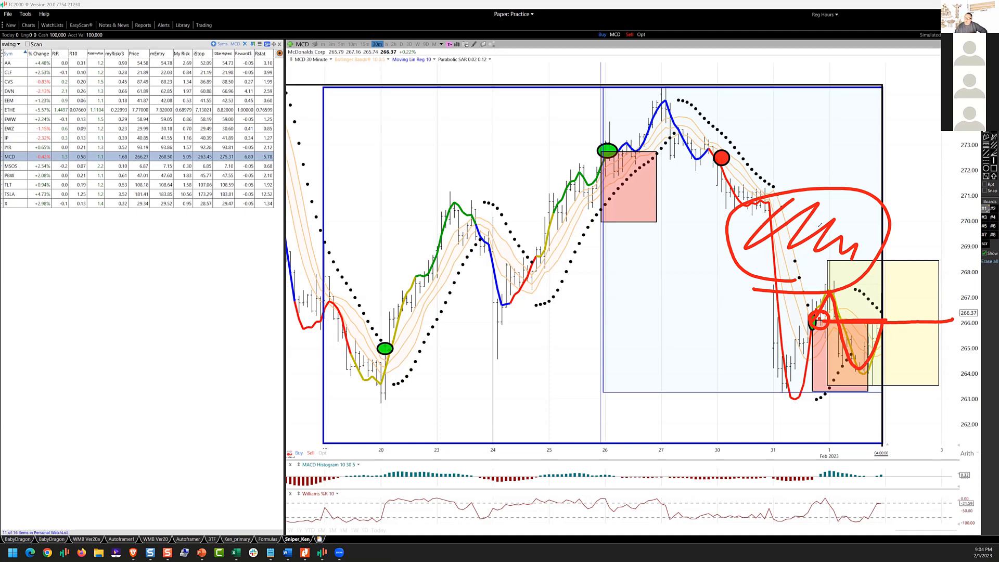
drag(820, 308, 827, 187)
Draw a band near 271, an arrow to it, a top-high line with upward arrows, and circle the Jan 27 peak
mouse_move(681, 190)
mouse_down()
mouse_move(842, 197)
mouse_move(897, 183)
mouse_move(960, 194)
mouse_up()
mouse_move(870, 311)
mouse_down()
mouse_move(925, 212)
mouse_move(947, 222)
mouse_up()
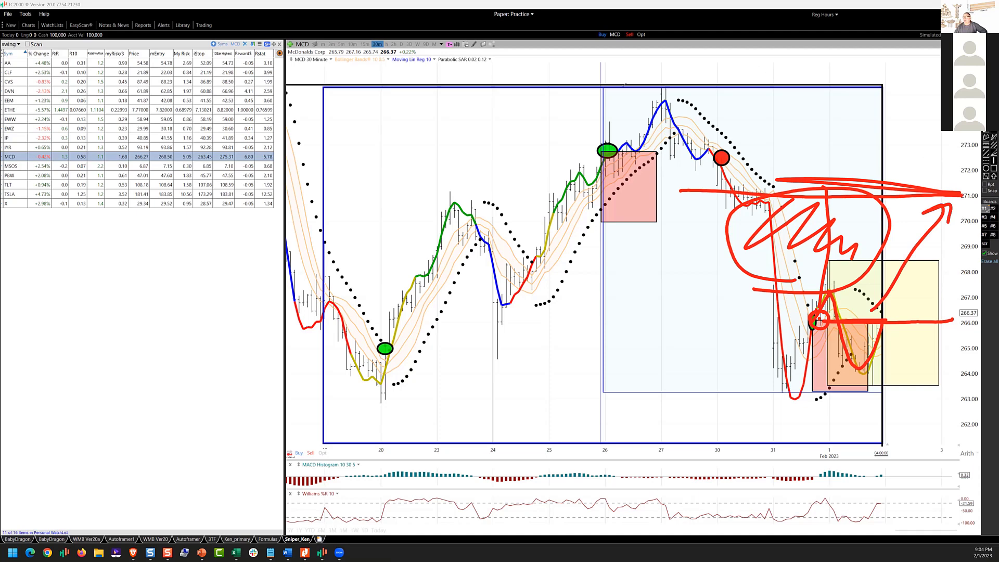
drag(602, 80, 922, 87)
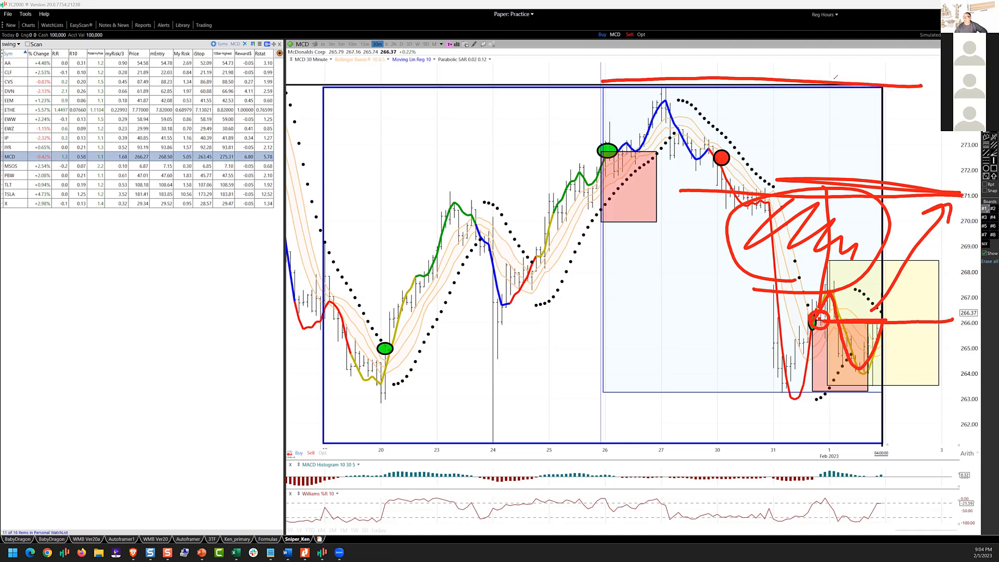
drag(832, 80, 867, 27)
mouse_move(846, 36)
mouse_down()
mouse_move(899, 33)
mouse_move(903, 57)
mouse_up()
mouse_move(691, 96)
mouse_down()
mouse_move(632, 114)
mouse_move(671, 94)
mouse_up()
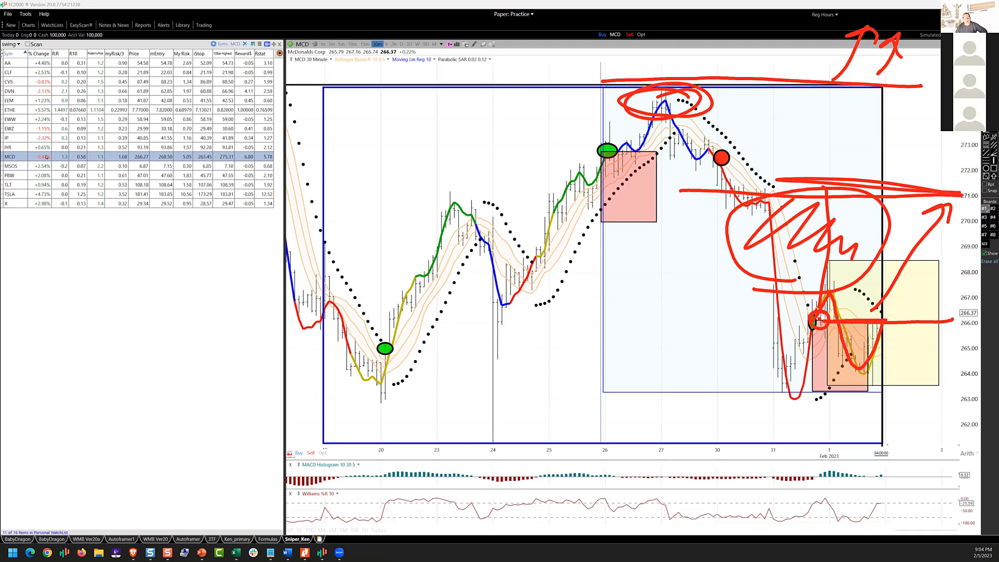
Load MSOS, circle its green entry signal and outline the orange stop box in red
key(Down)
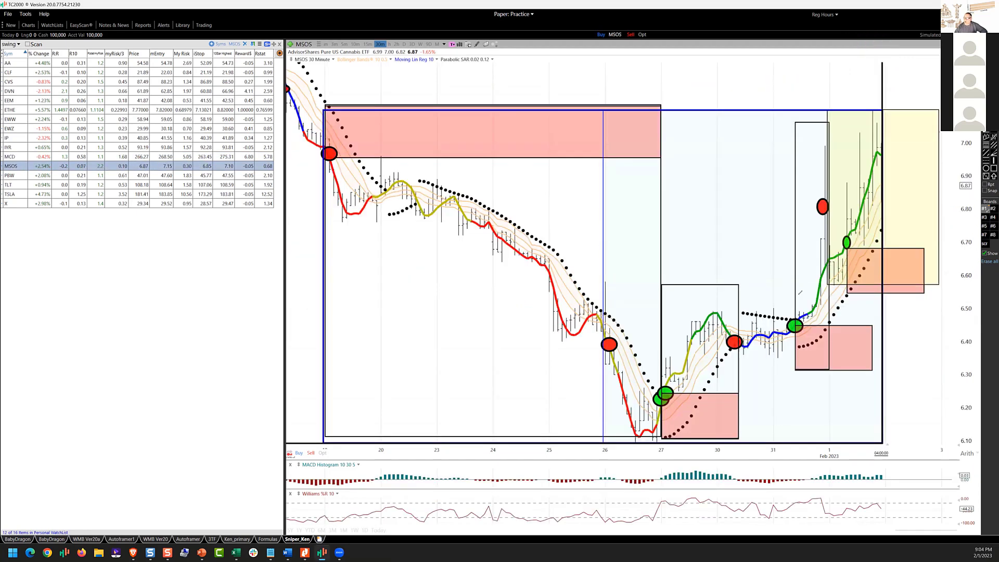
mouse_move(794, 314)
mouse_down()
mouse_move(805, 315)
mouse_move(796, 299)
mouse_move(819, 142)
mouse_move(837, 281)
mouse_move(857, 241)
mouse_up()
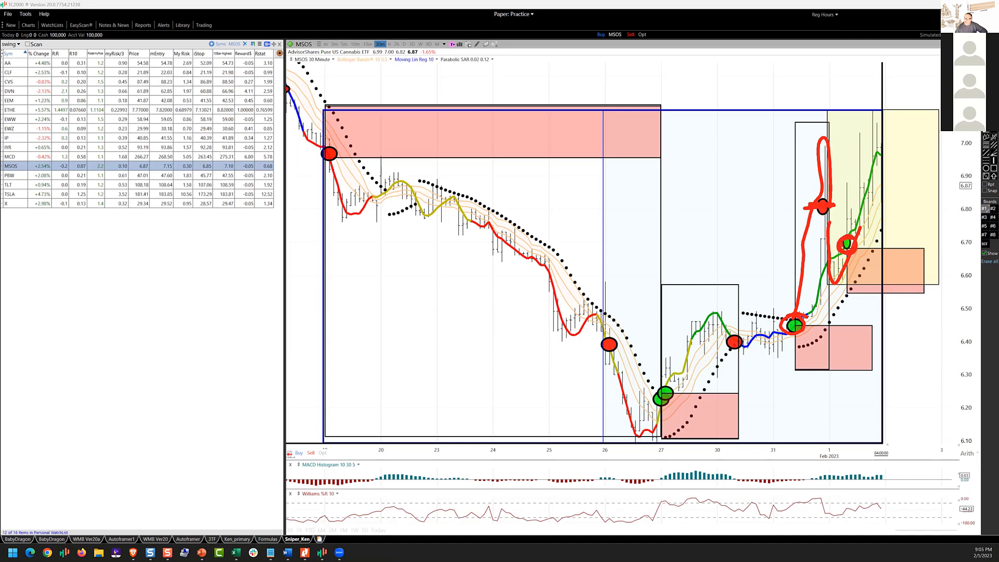
mouse_move(849, 254)
mouse_down()
mouse_move(874, 292)
mouse_move(914, 291)
mouse_move(923, 245)
mouse_move(861, 244)
mouse_move(906, 283)
mouse_up()
drag(844, 201, 923, 198)
Draw horizontal target lines above the price and mark the yellow target zone
drag(842, 159, 911, 154)
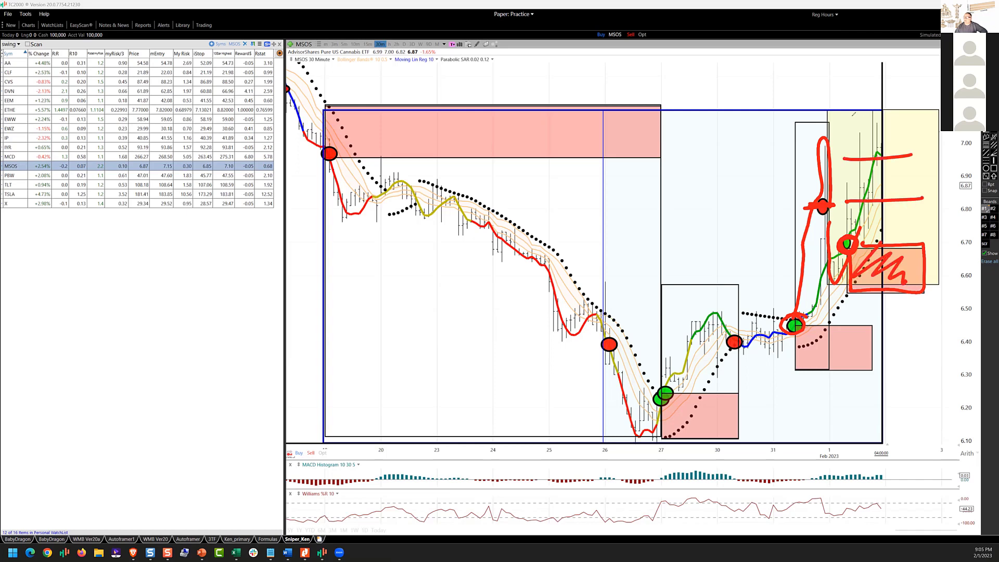
drag(850, 117, 940, 111)
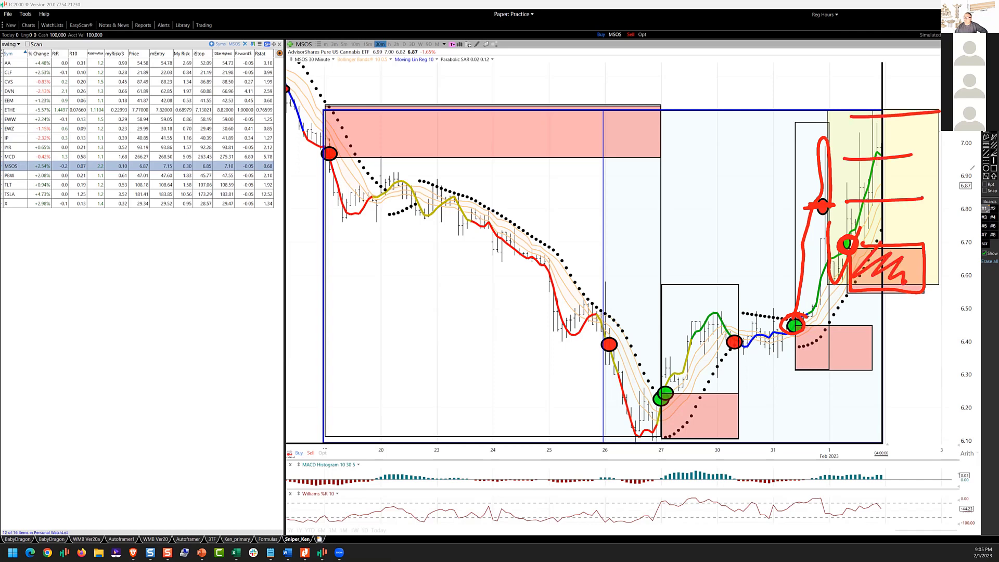
click(905, 137)
drag(948, 183, 877, 184)
Add a lower line, a rising arrow and lines around the drawn box, then clear all red annotations
drag(853, 290, 944, 292)
drag(903, 183, 941, 103)
drag(922, 283, 929, 234)
drag(859, 233, 938, 229)
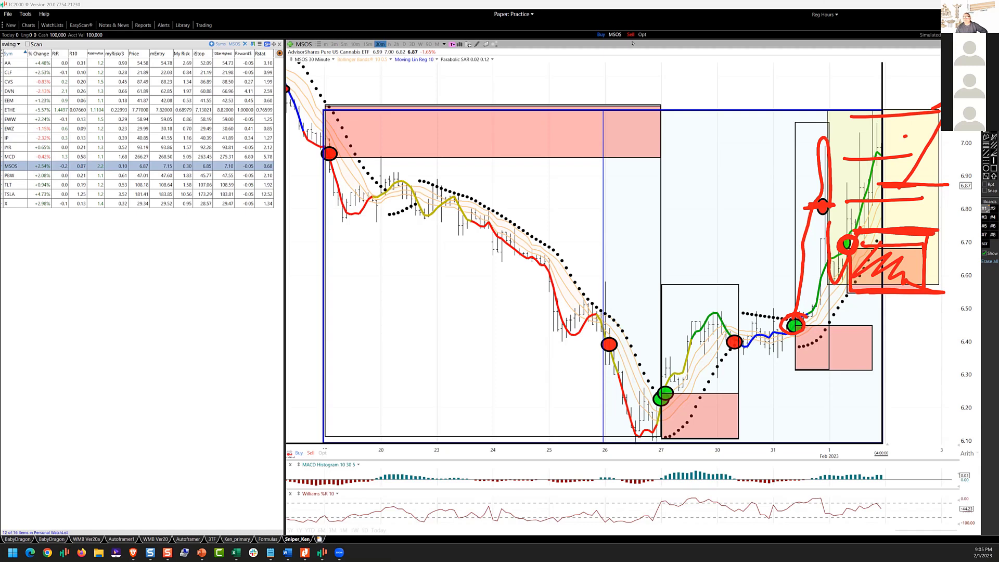
key(Escape)
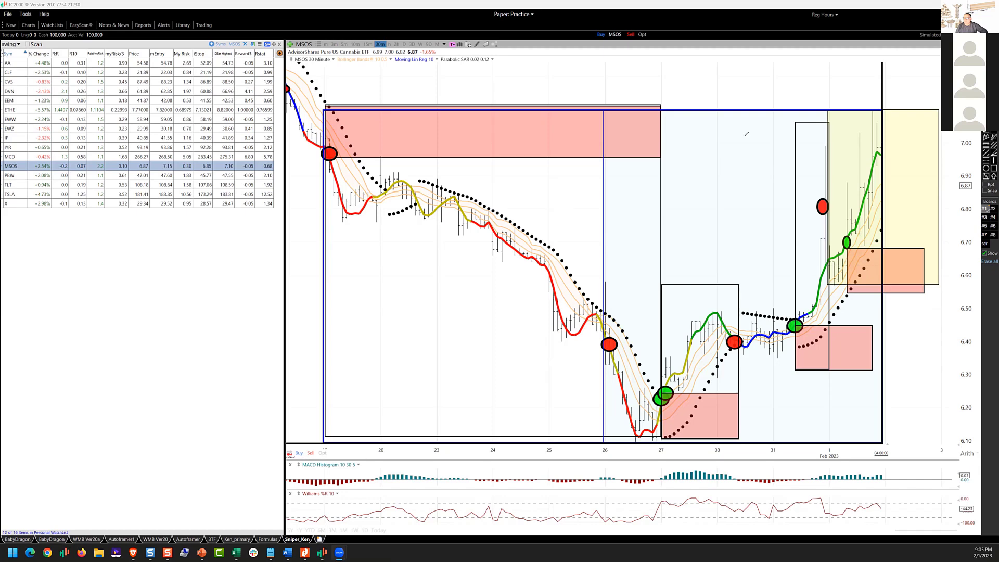
Load PBW, trace the dip under the entry signal, and draw two target lines near the top
click(71, 176)
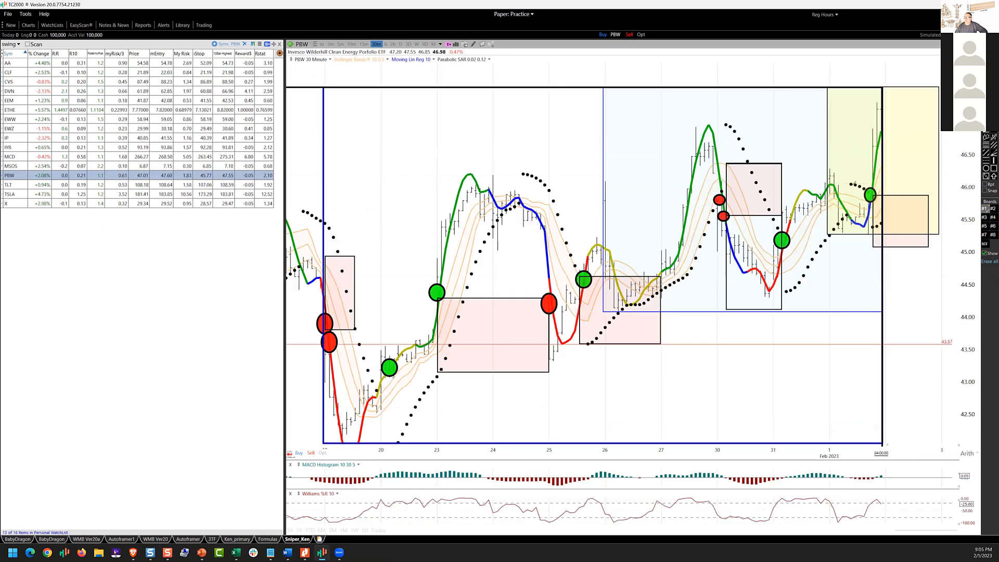
mouse_move(833, 195)
mouse_down()
mouse_move(847, 220)
mouse_move(880, 193)
mouse_move(930, 193)
mouse_move(932, 242)
mouse_up()
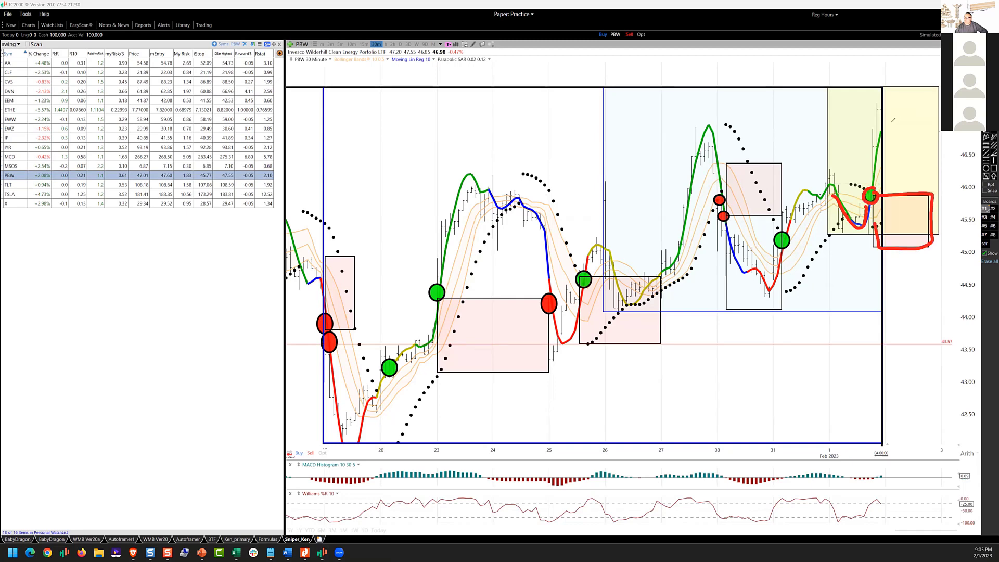
drag(883, 120, 941, 121)
drag(883, 155, 934, 154)
Add a +2 note with an upward arrow and circle the earlier price peak as resistance
drag(856, 140, 857, 155)
mouse_move(845, 150)
mouse_down()
mouse_move(890, 146)
mouse_move(922, 72)
mouse_move(926, 83)
mouse_up()
drag(682, 135, 774, 131)
mouse_move(758, 115)
mouse_down()
mouse_move(748, 120)
mouse_move(773, 127)
mouse_up()
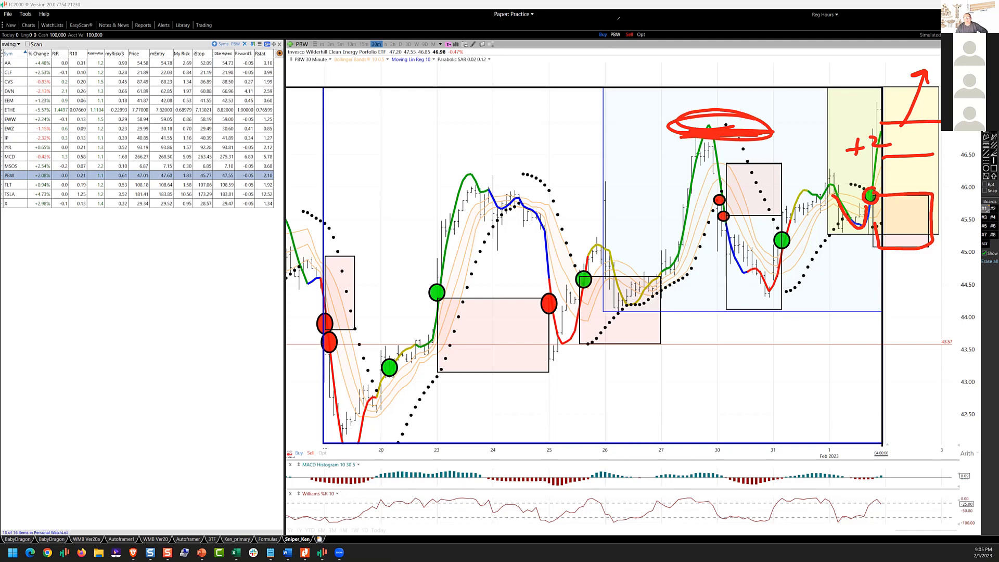
Load TLT, circle the entry dot on the 24th, and trace the dip and rally to the 25th peak
click(53, 184)
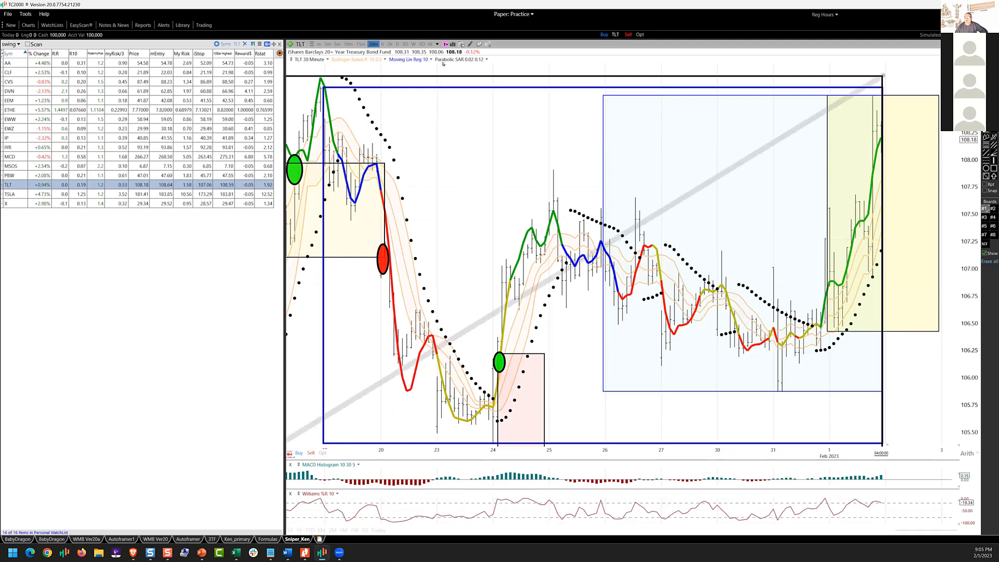
drag(504, 342, 495, 340)
mouse_move(414, 331)
mouse_down()
mouse_move(424, 355)
mouse_move(496, 370)
mouse_up()
mouse_move(518, 331)
mouse_down()
mouse_move(555, 216)
mouse_move(676, 294)
mouse_move(788, 327)
mouse_move(827, 325)
mouse_move(821, 309)
mouse_move(868, 198)
mouse_move(879, 136)
mouse_up()
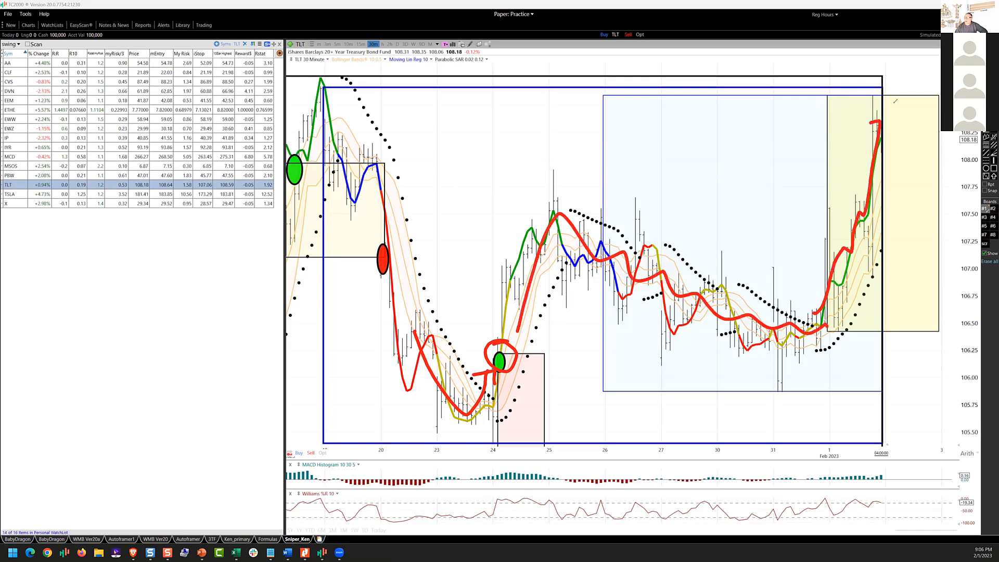
drag(895, 100, 897, 102)
Draw a rally-top line, a support line from the entry, a bottom underline, and circle two target zones
drag(879, 139, 965, 141)
drag(516, 355, 921, 351)
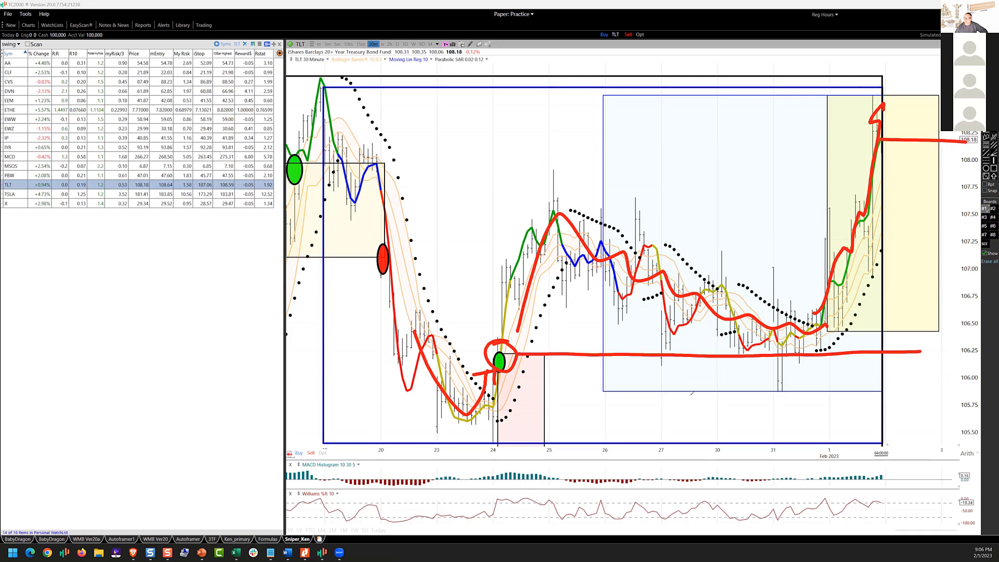
drag(544, 443, 922, 456)
mouse_move(905, 368)
mouse_down()
mouse_move(853, 367)
mouse_move(881, 346)
mouse_up()
mouse_move(911, 250)
mouse_down()
mouse_move(947, 312)
mouse_move(879, 270)
mouse_up()
mouse_move(929, 151)
mouse_down()
mouse_move(951, 229)
mouse_move(875, 190)
mouse_up()
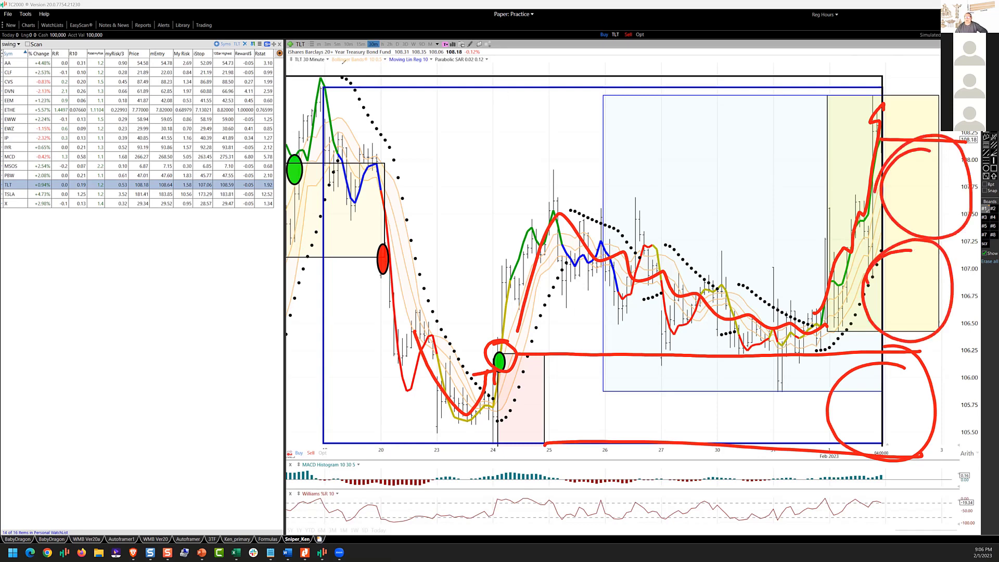
Circle the top-left peak, add a rising arrow above the latest price, then clear all annotations
mouse_move(343, 62)
mouse_down()
mouse_move(326, 66)
mouse_move(336, 58)
mouse_up()
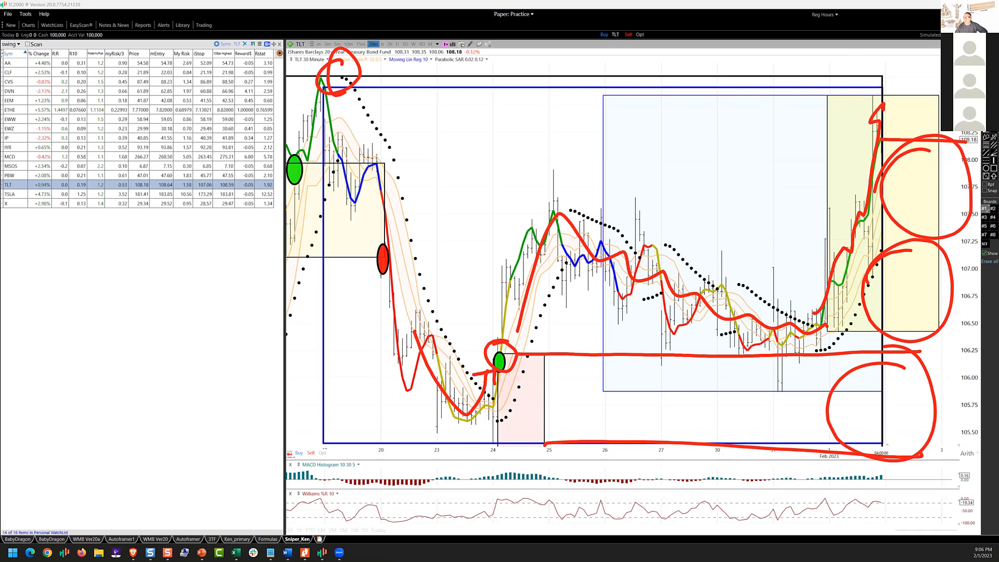
drag(936, 68, 939, 101)
mouse_move(874, 112)
mouse_down()
mouse_move(905, 48)
mouse_move(916, 64)
mouse_up()
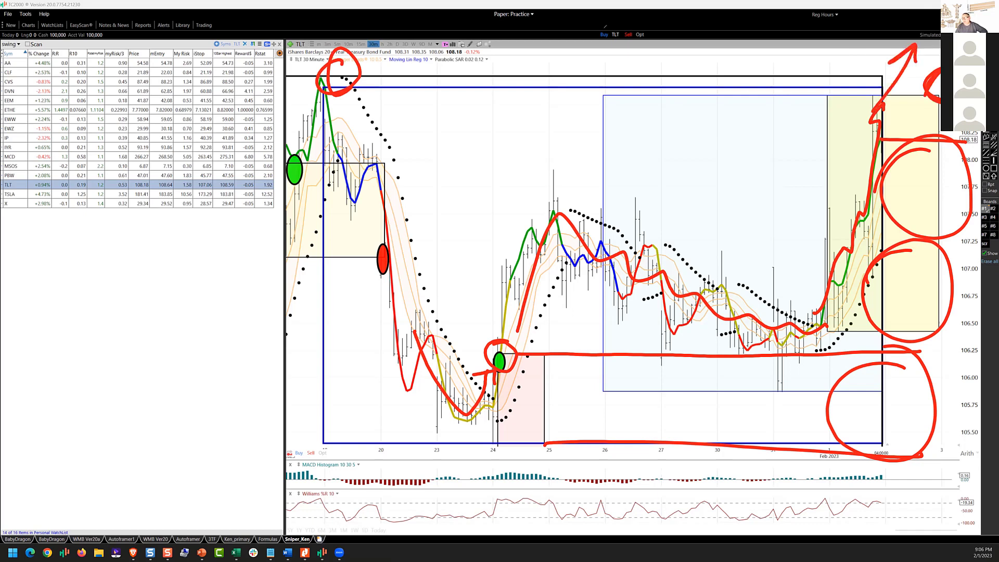
key(Escape)
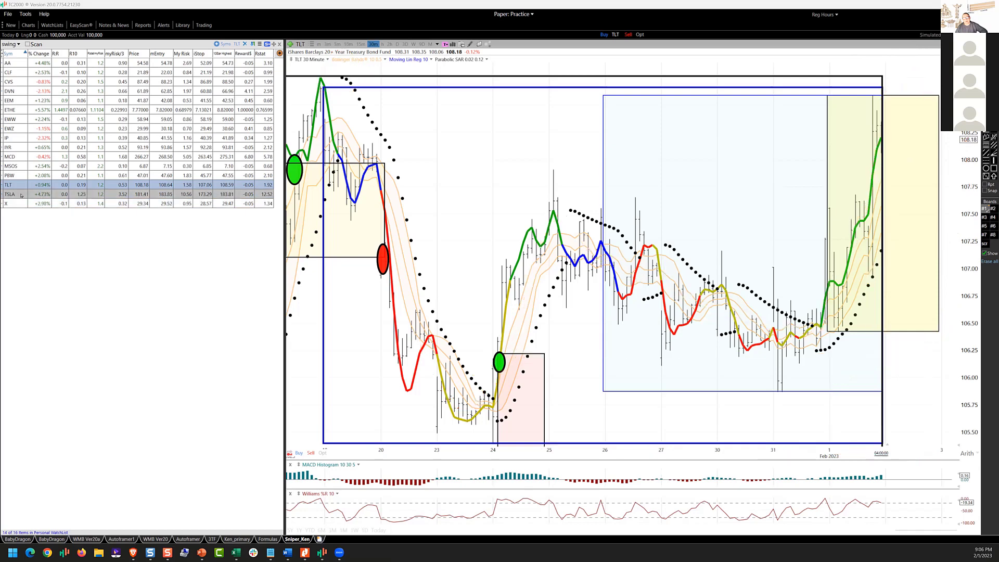
Load TSLA, circle the latest entry and stop box, and draw a resistance line across the top
click(14, 194)
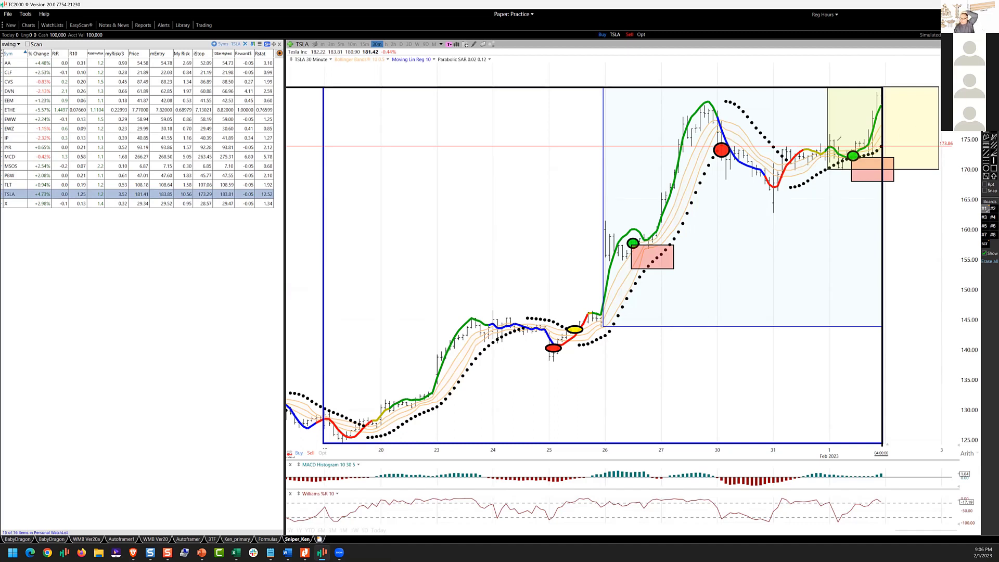
mouse_move(865, 147)
mouse_down()
mouse_move(841, 157)
mouse_move(858, 177)
mouse_move(902, 178)
mouse_move(881, 143)
mouse_move(886, 100)
mouse_move(894, 99)
mouse_up()
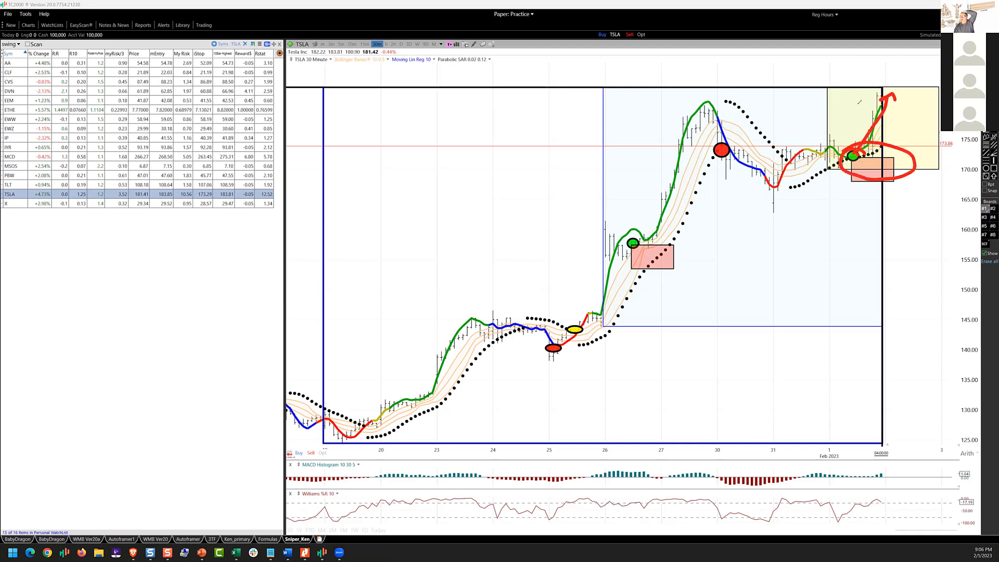
drag(682, 102, 941, 104)
Circle the prior top peak, arrow toward the upside targets, then clear the markup
drag(724, 94, 733, 108)
mouse_move(894, 97)
mouse_down()
mouse_move(927, 49)
mouse_move(937, 59)
mouse_up()
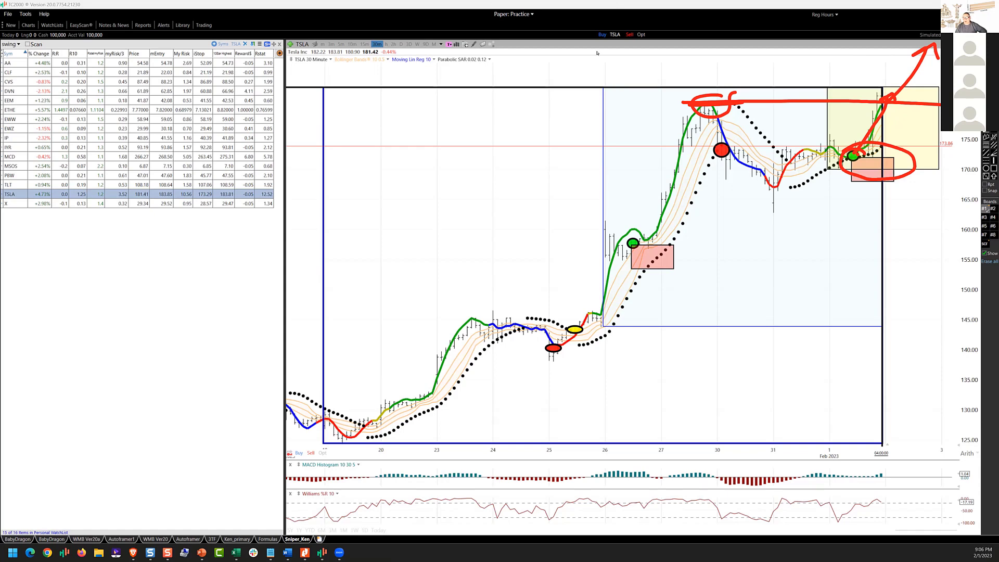
key(Escape)
On the X chart, circle the entry, mark resistance at the 27th peak, draw upside arrows, then clear them
key(Down)
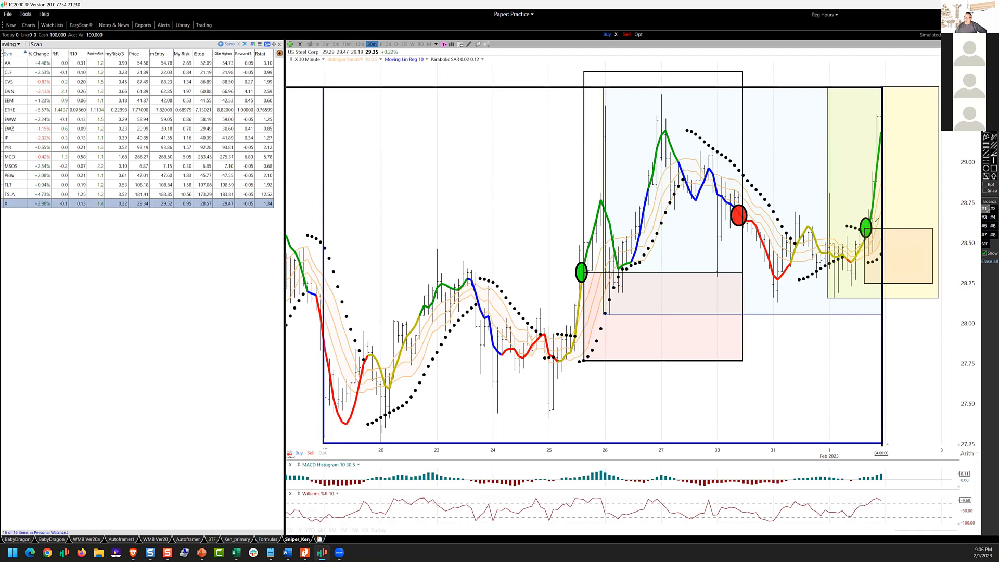
mouse_move(866, 221)
mouse_down()
mouse_move(863, 244)
mouse_move(890, 107)
mouse_move(920, 108)
mouse_up()
mouse_move(639, 127)
mouse_down()
mouse_move(704, 128)
mouse_move(607, 130)
mouse_move(940, 118)
mouse_up()
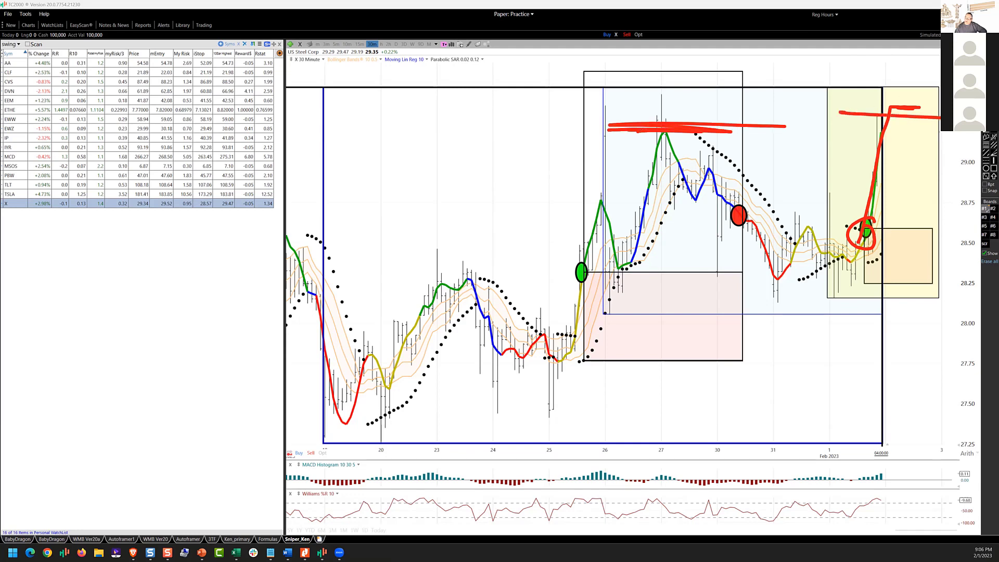
drag(879, 114, 911, 68)
mouse_move(892, 80)
mouse_down()
mouse_move(912, 67)
mouse_move(913, 78)
mouse_up()
drag(909, 114, 941, 66)
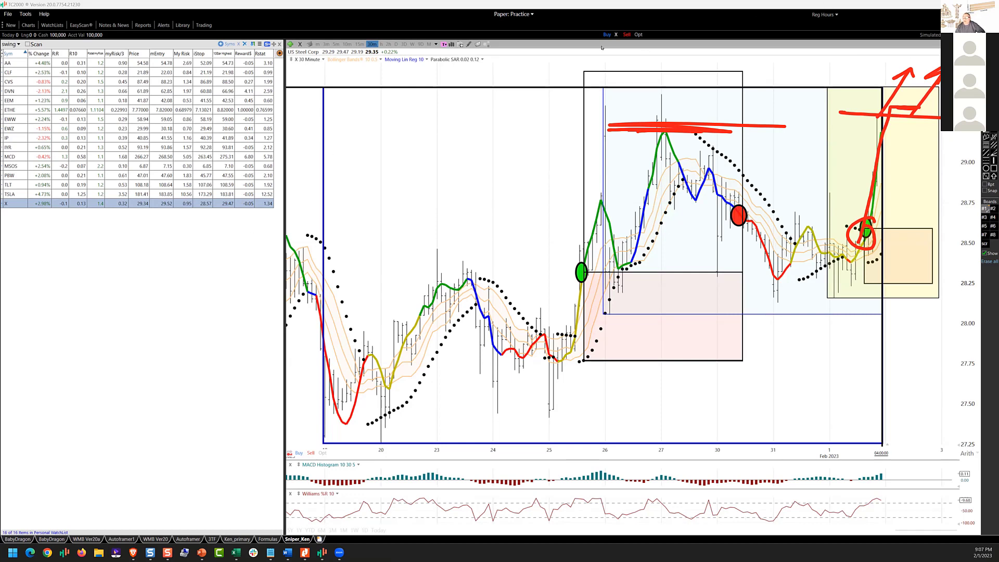
key(e)
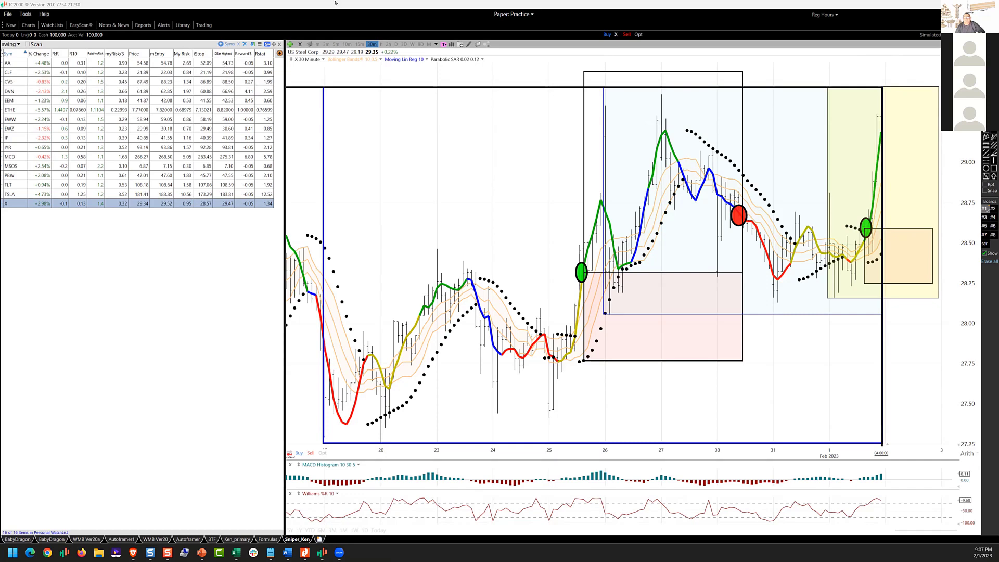
Switch to Snagit Editor and open a saved chart image from the recent captures tray
key(alt+Tab)
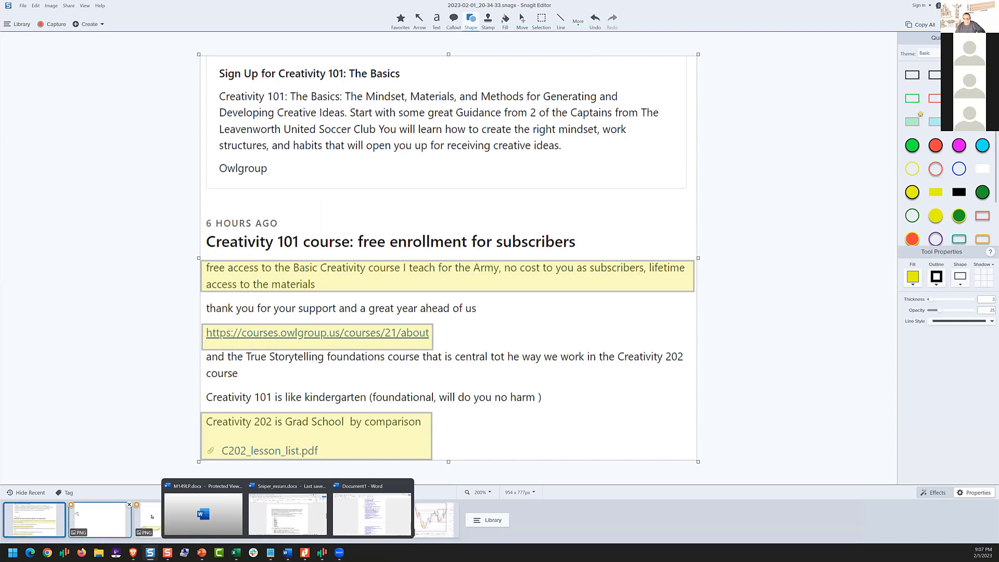
click(121, 524)
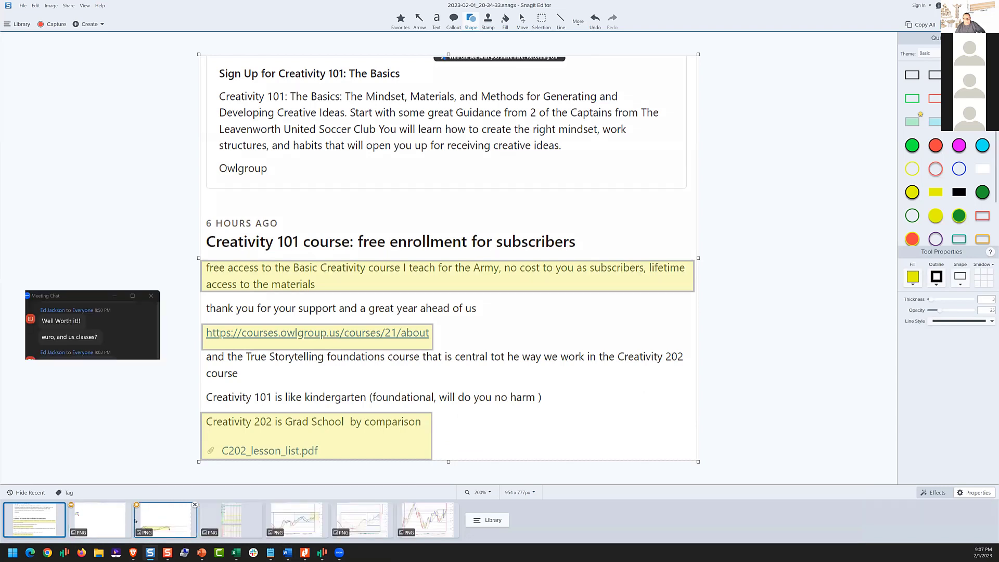
click(136, 520)
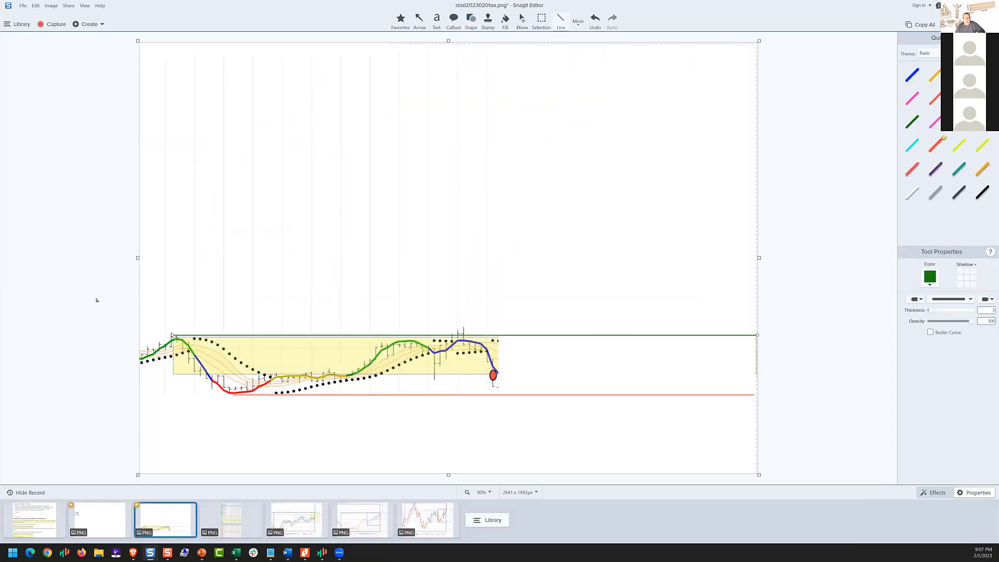